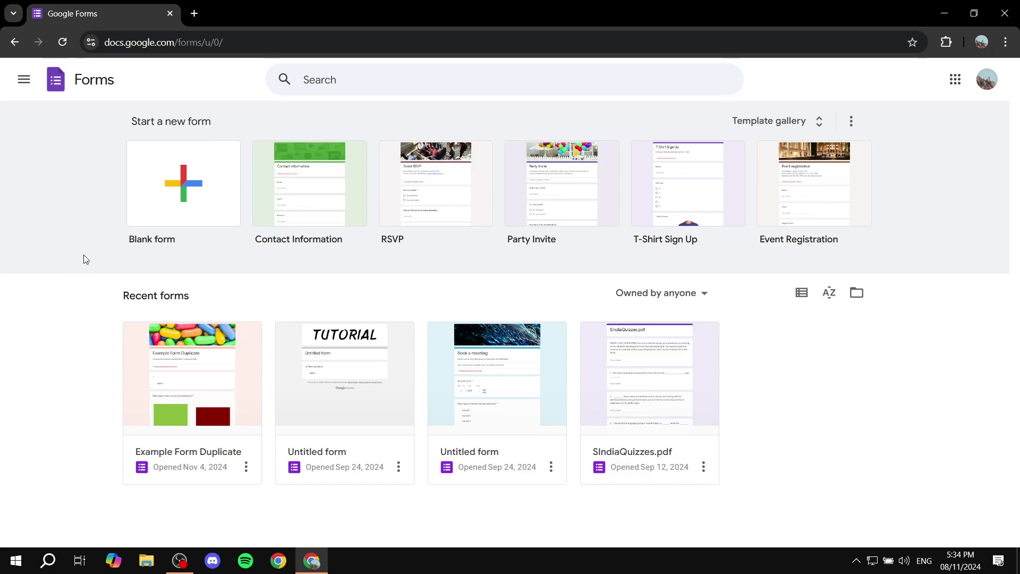
Start a blank form and replace 'Untitled form' with the title 'Test Form For Next Page'.
left_click(168, 208)
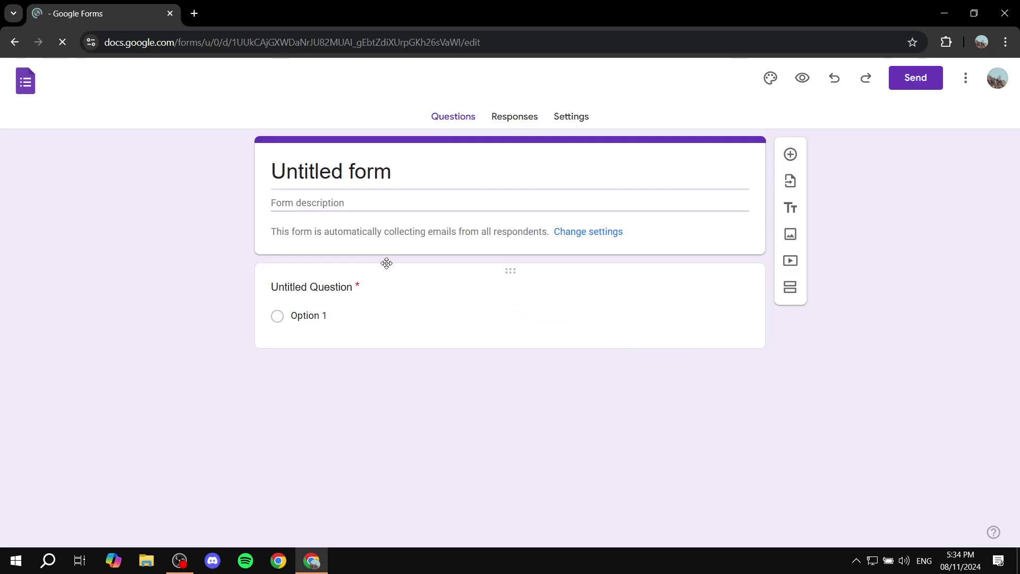
left_click(395, 170)
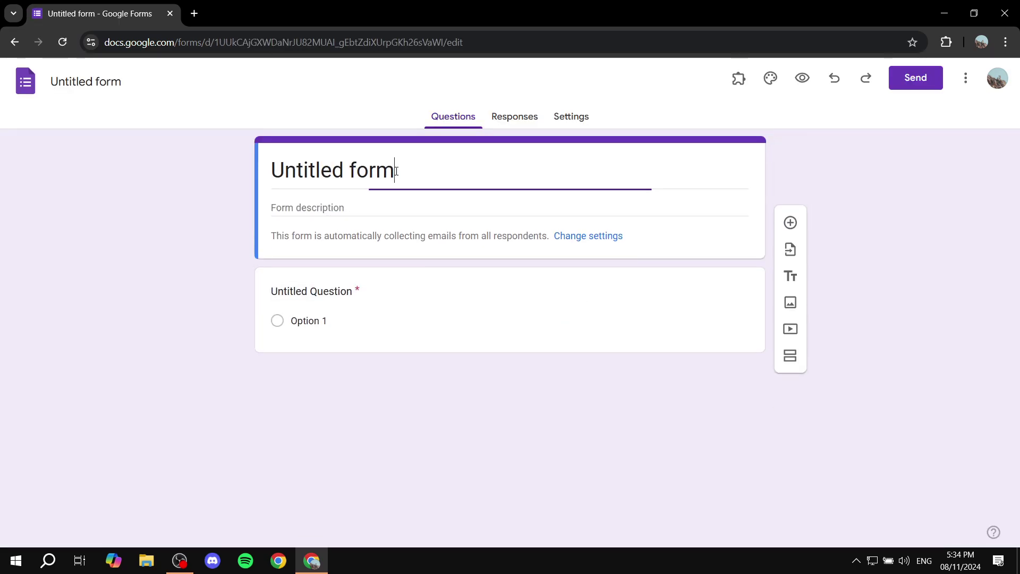
left_click_drag(396, 171, 333, 171)
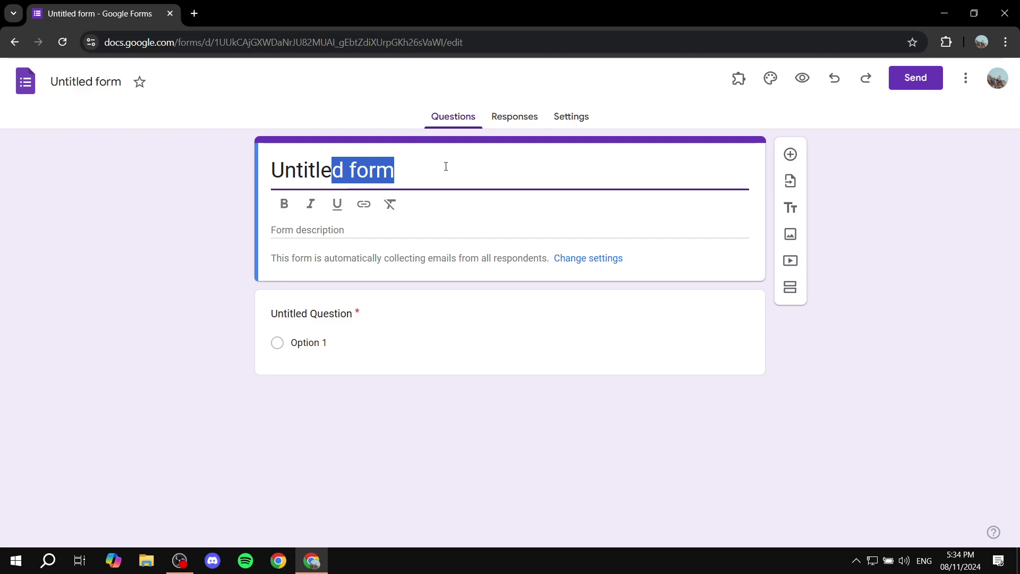
key("ctrl+a")
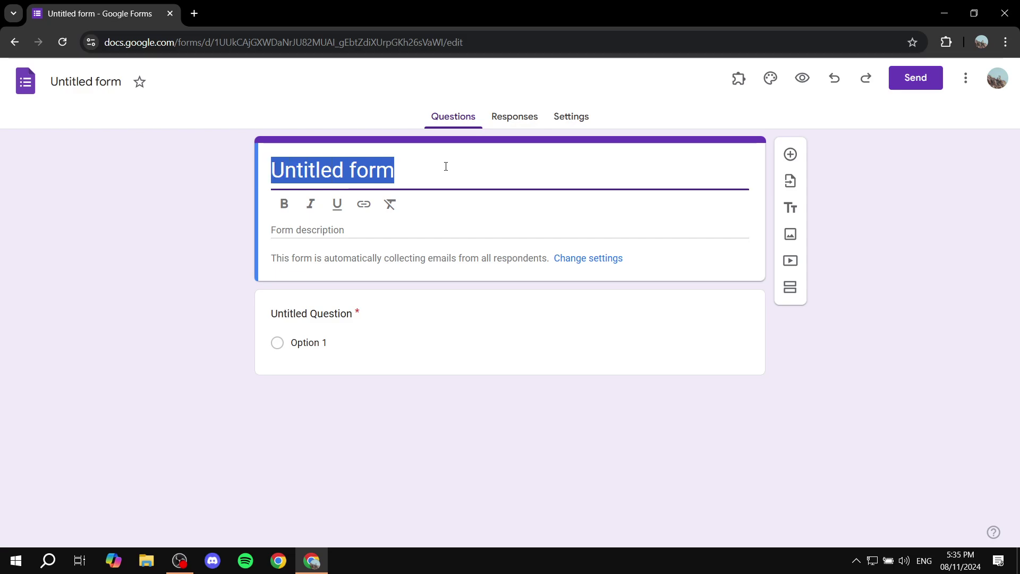
type("Test Form")
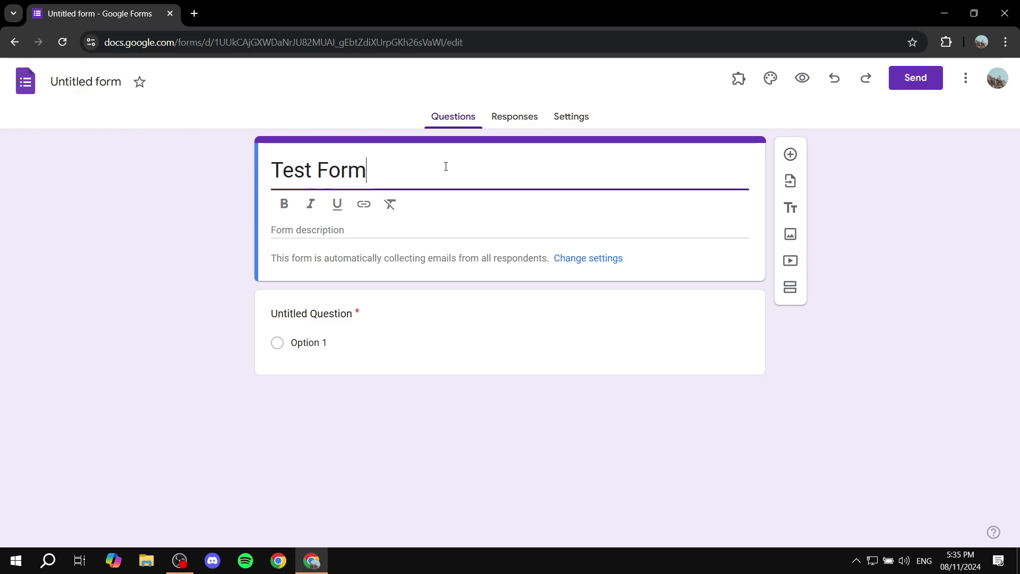
type(" For Next Page")
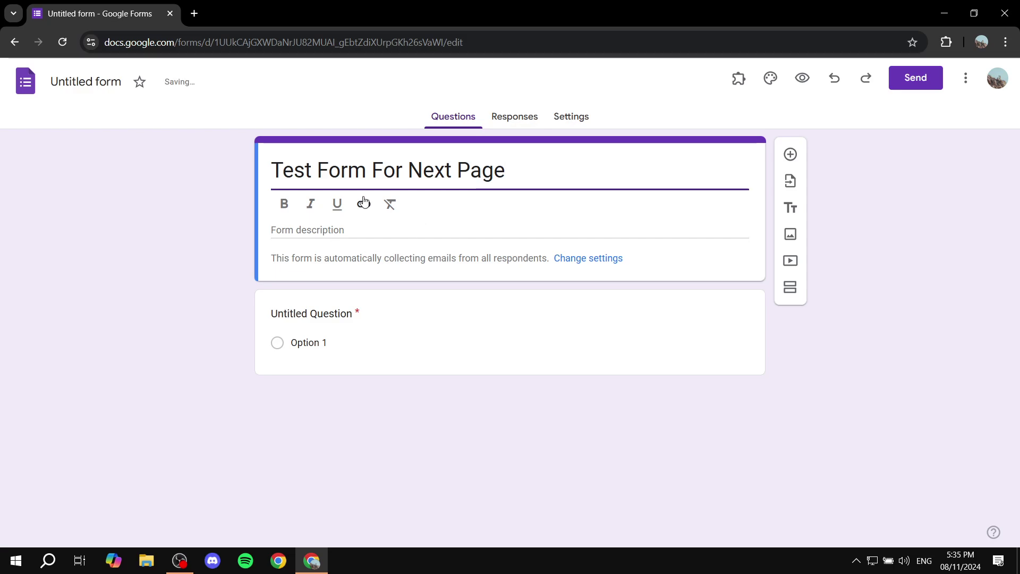
Title the first question 'Question 1' and give it four answer options.
left_click(371, 311)
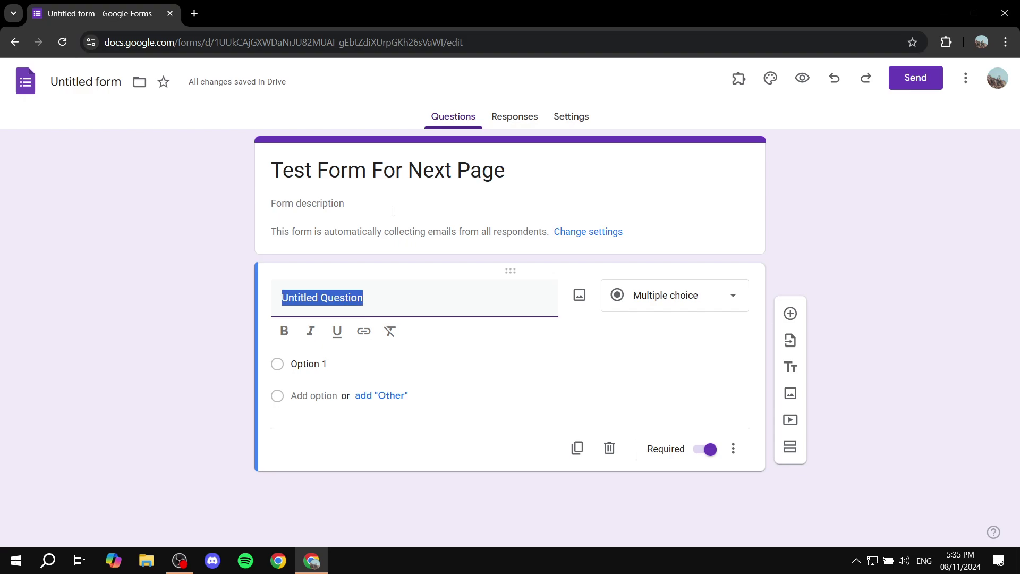
type("Question 1")
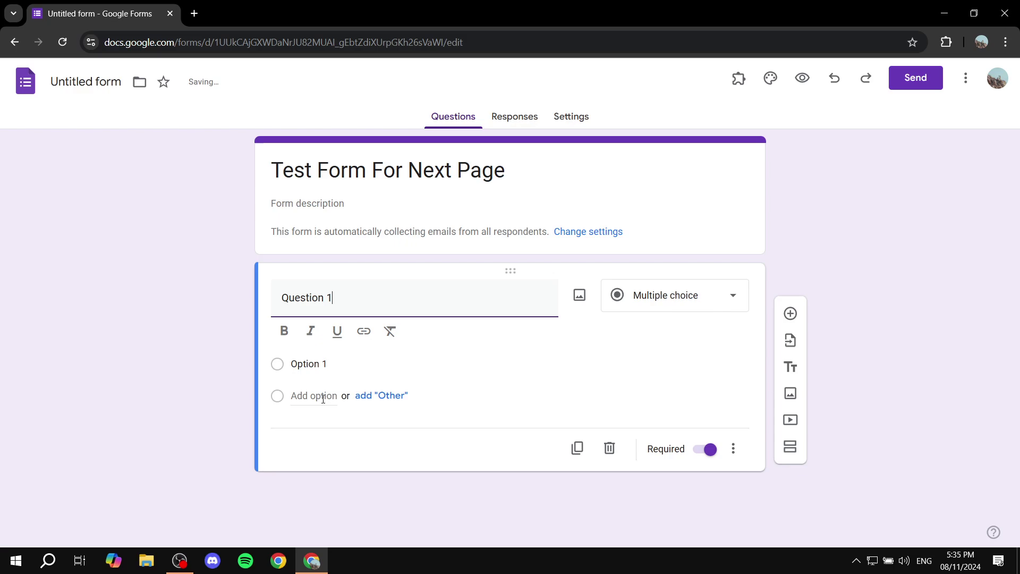
left_click(321, 396)
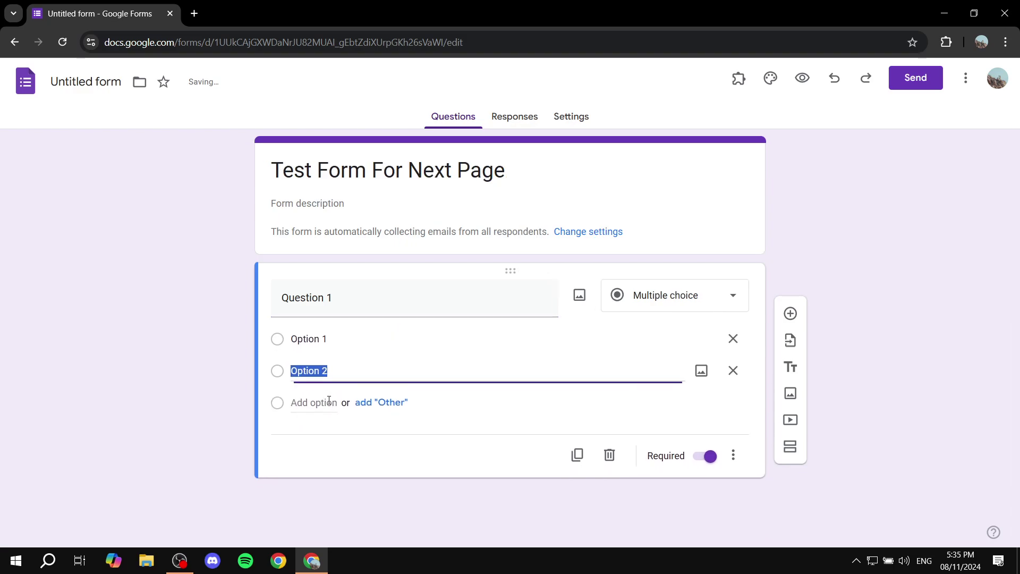
left_click(310, 402)
left_click(308, 433)
left_click(158, 382)
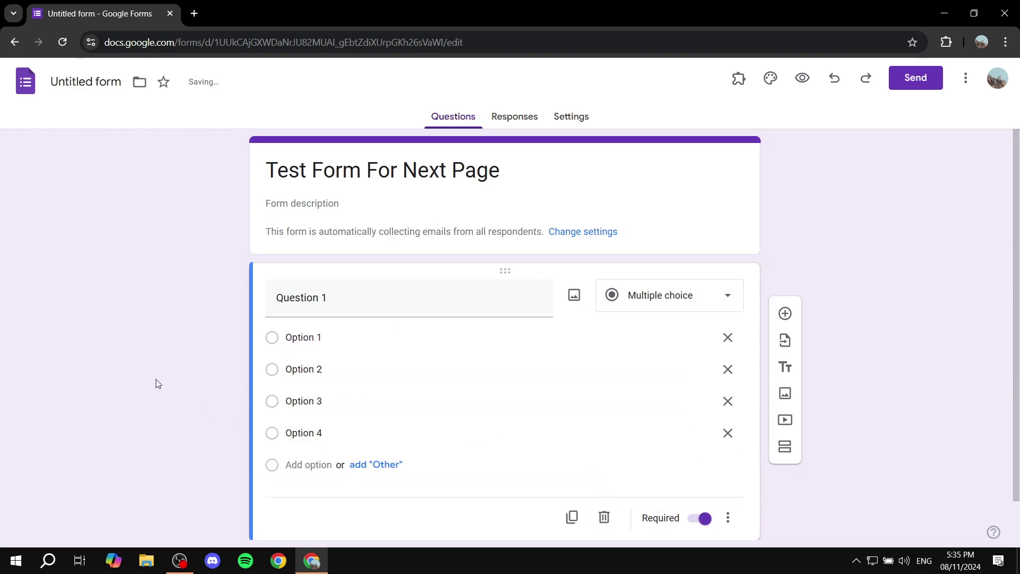
scroll(212, 357, "down", 1)
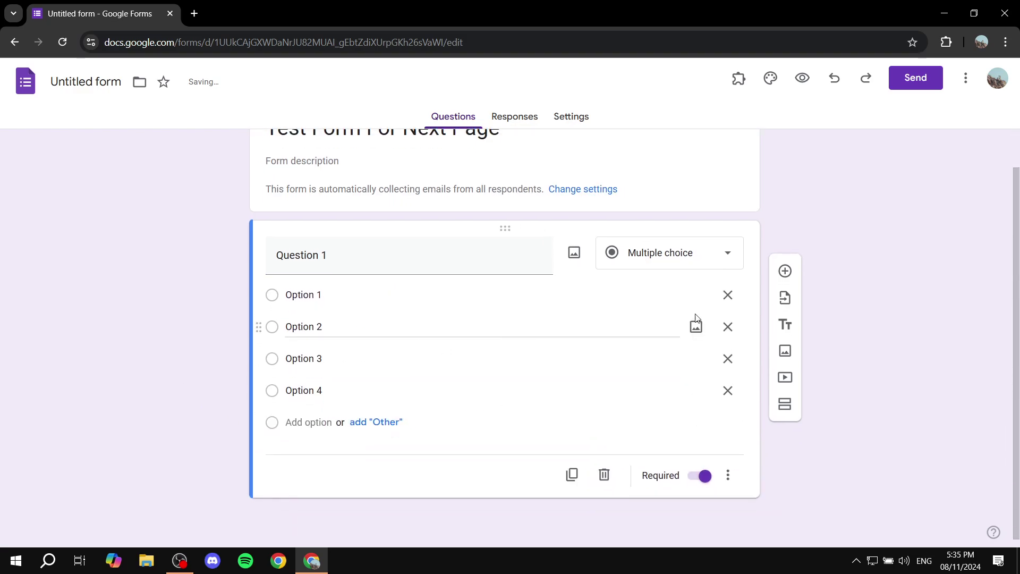
Add 'Question 2' below it with Options 1–4.
left_click(784, 271)
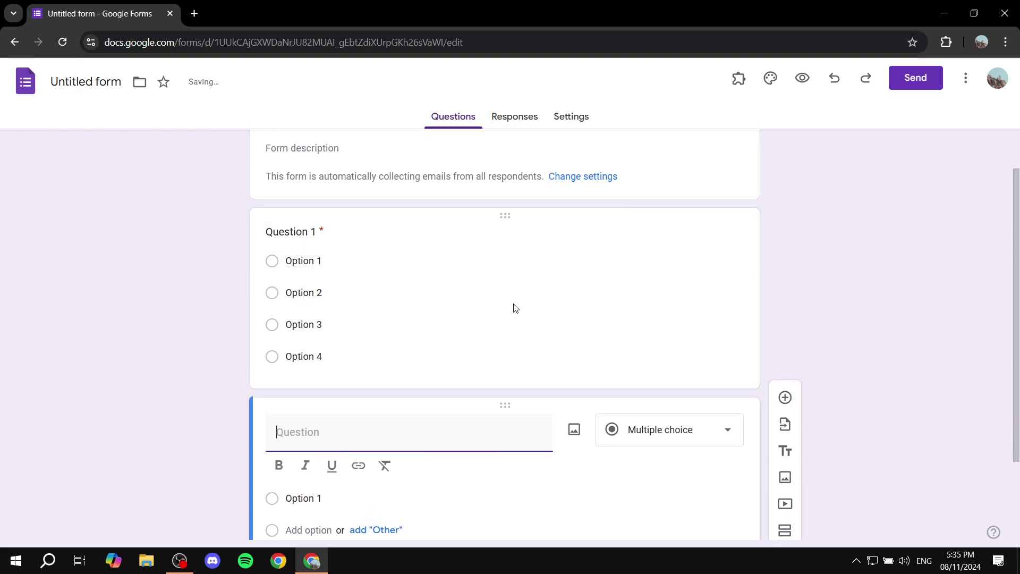
type("Que")
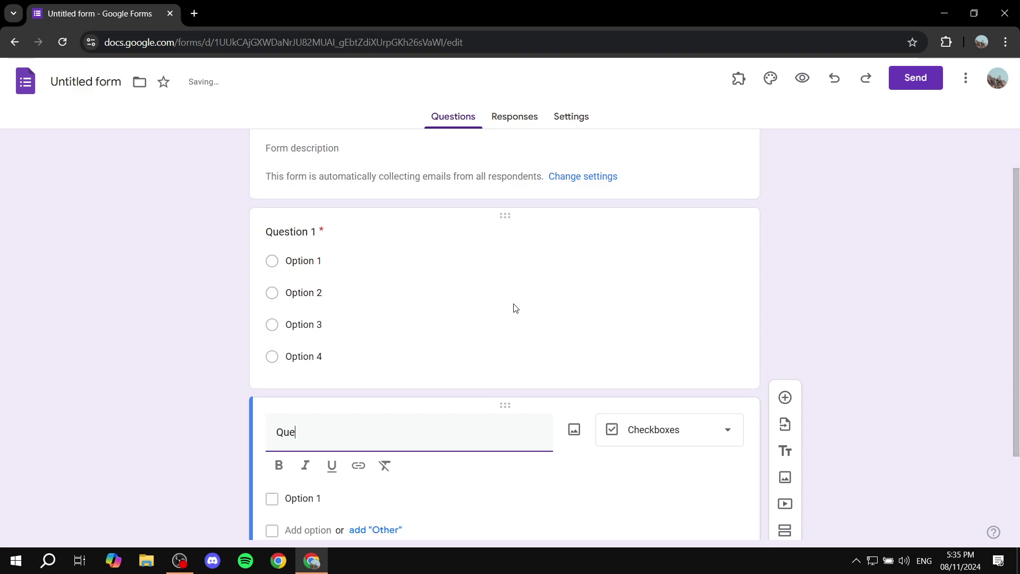
type("s")
key("BackSpace")
type("s")
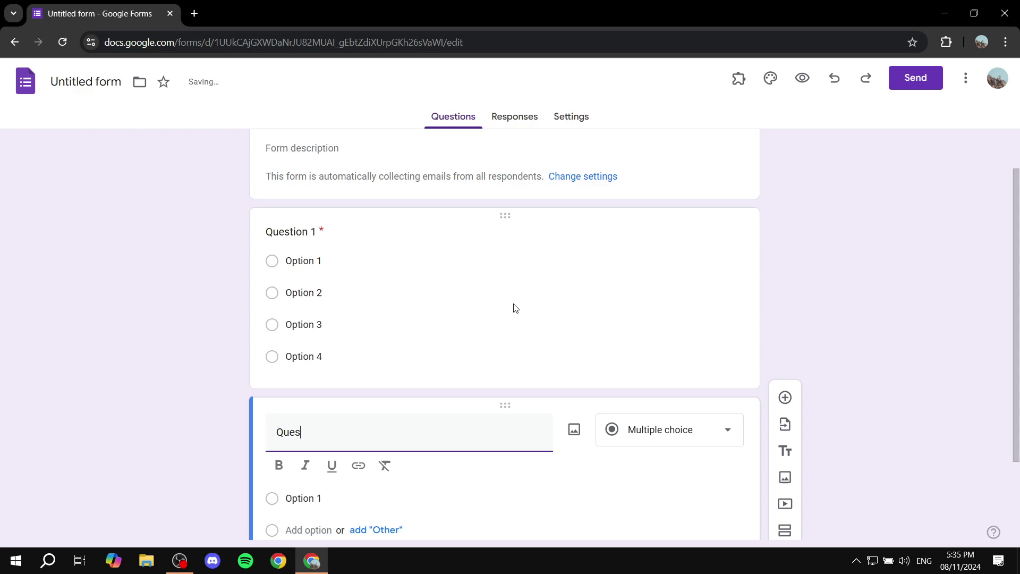
type("tion 2")
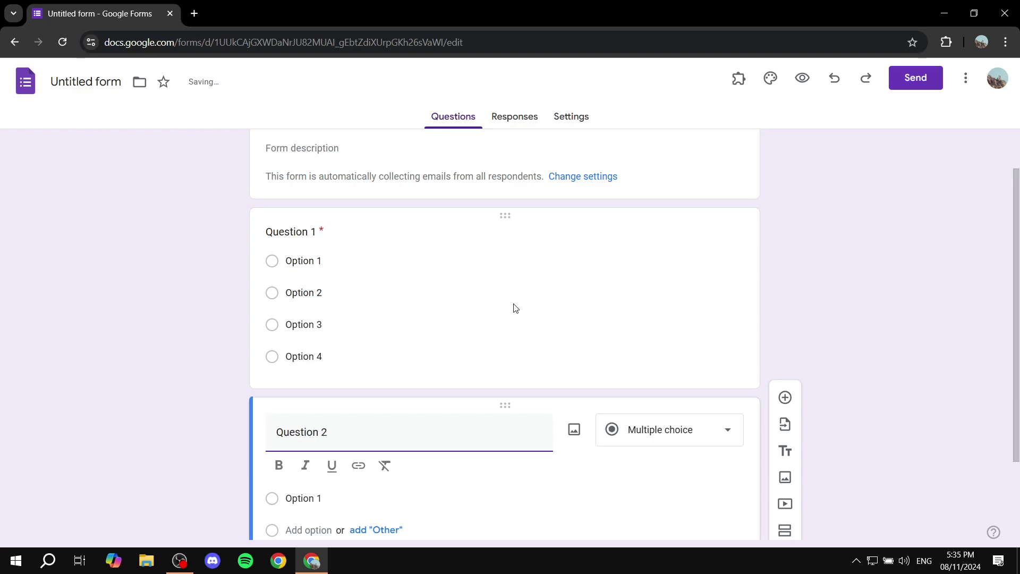
scroll(513, 308, "down", 2)
left_click(289, 423)
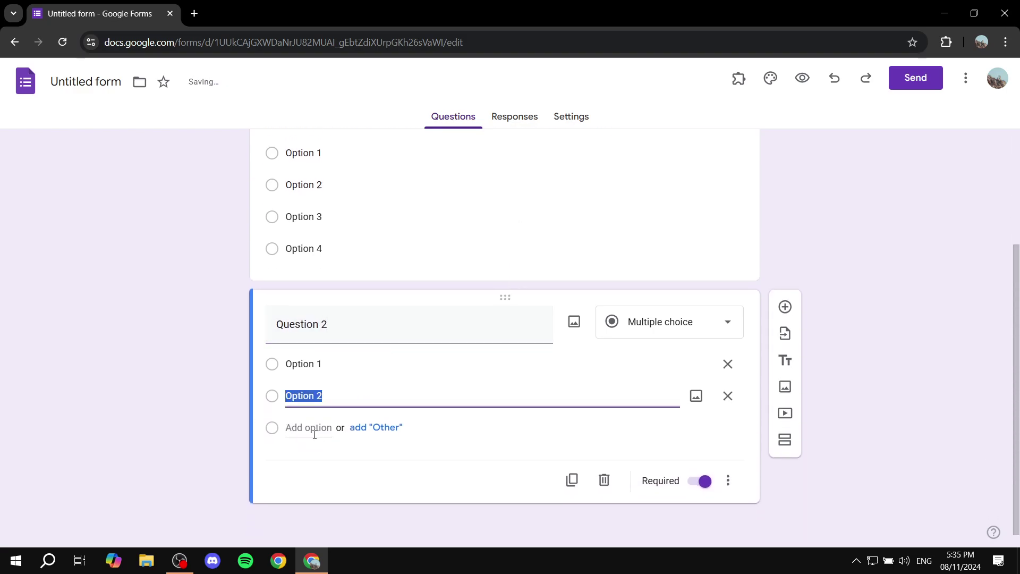
left_click(298, 429)
left_click(306, 460)
left_click(224, 402)
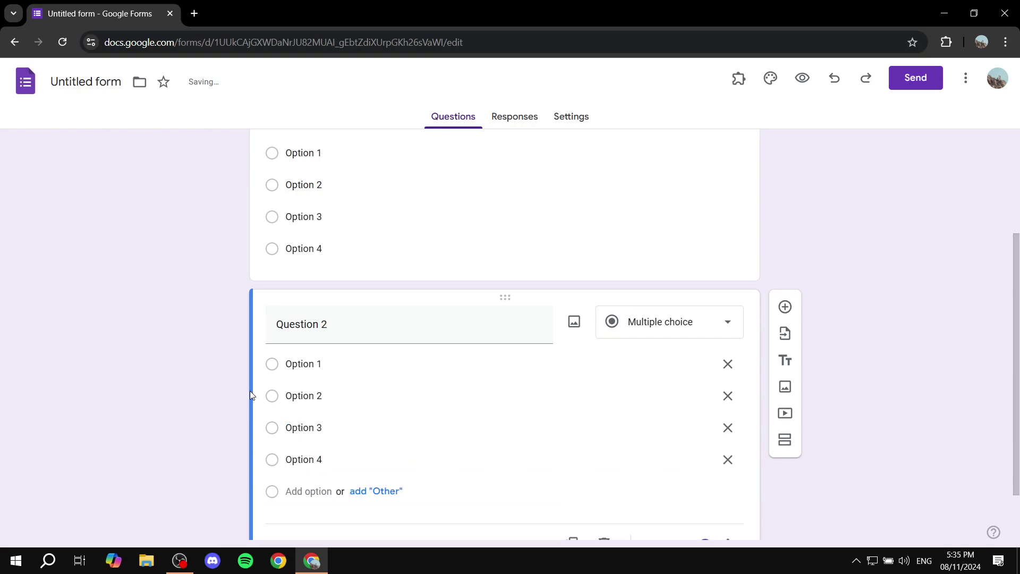
scroll(642, 334, "down", 2)
scroll(493, 339, "up", 5)
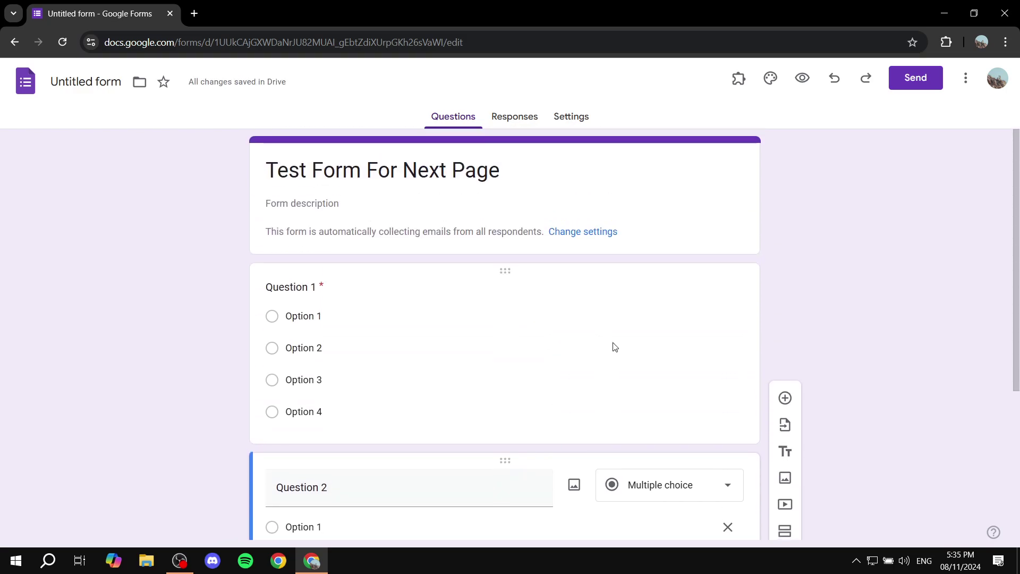
scroll(542, 300, "down", 4)
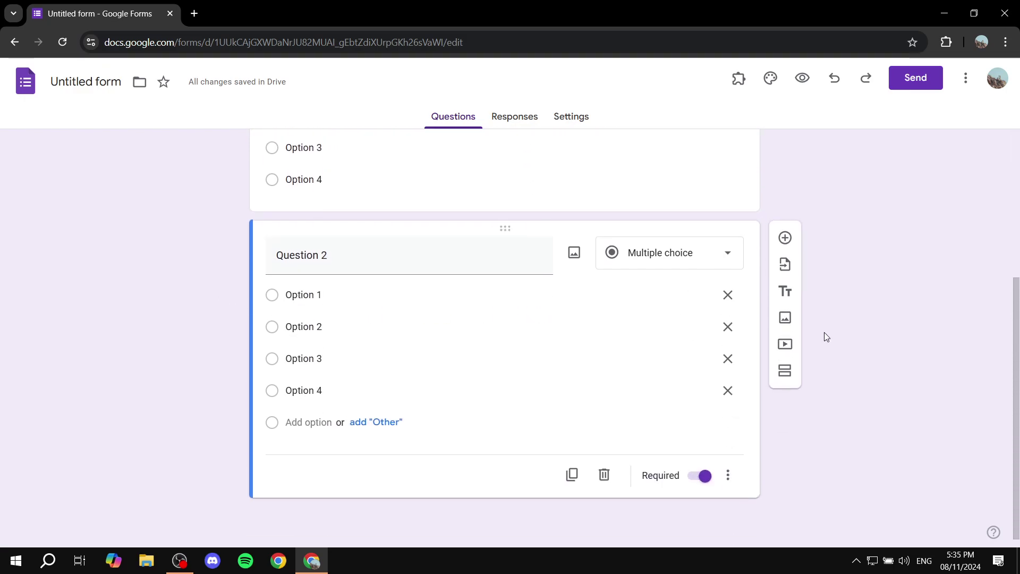
Add a second section and title it 'Page 2'.
left_click(782, 377)
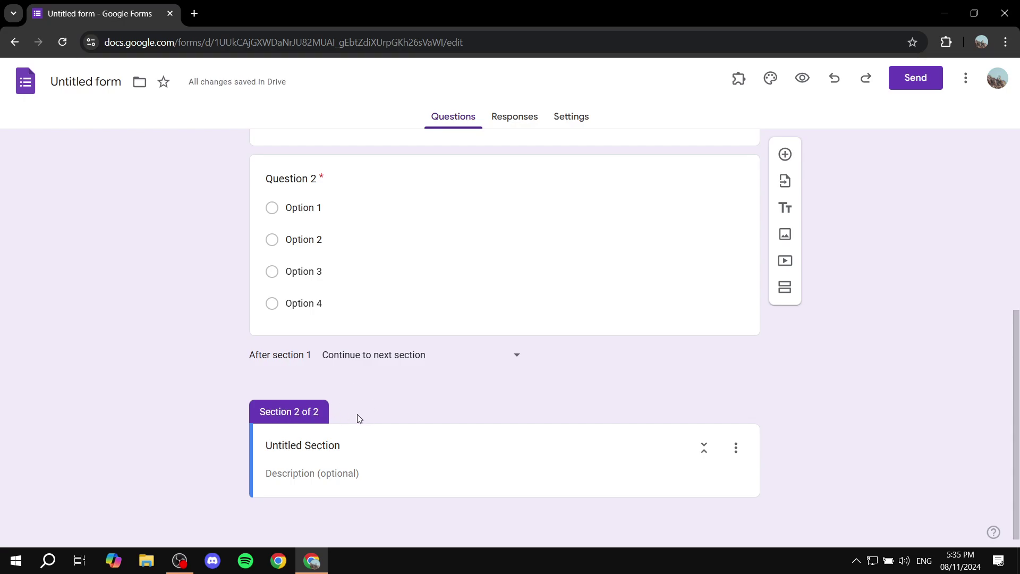
left_click(344, 445)
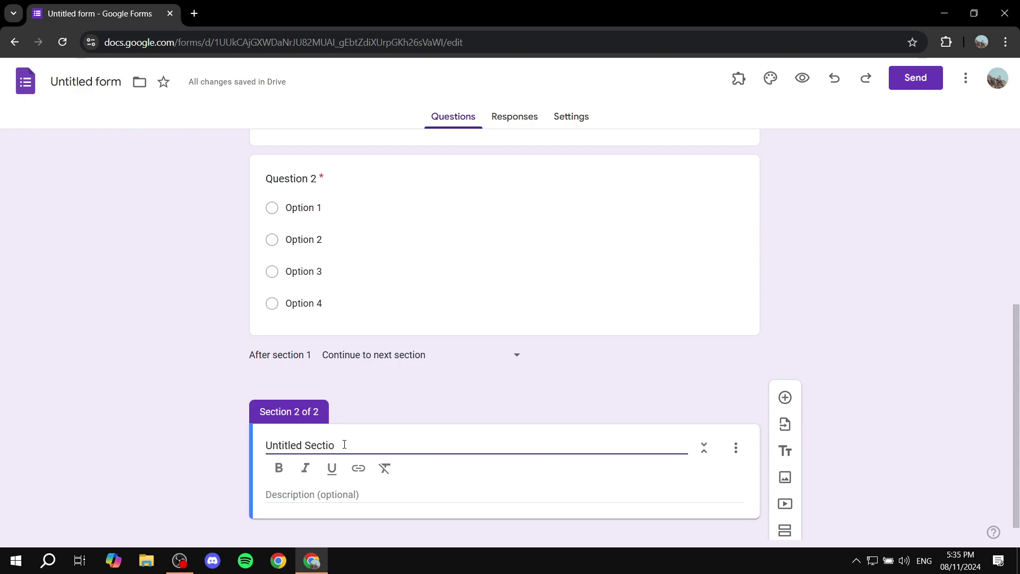
key("BackSpace")
key("BackSpace")
key("BackSpace")
key("BackSpace")
key("BackSpace")
key("BackSpace")
key("BackSpace")
type("P")
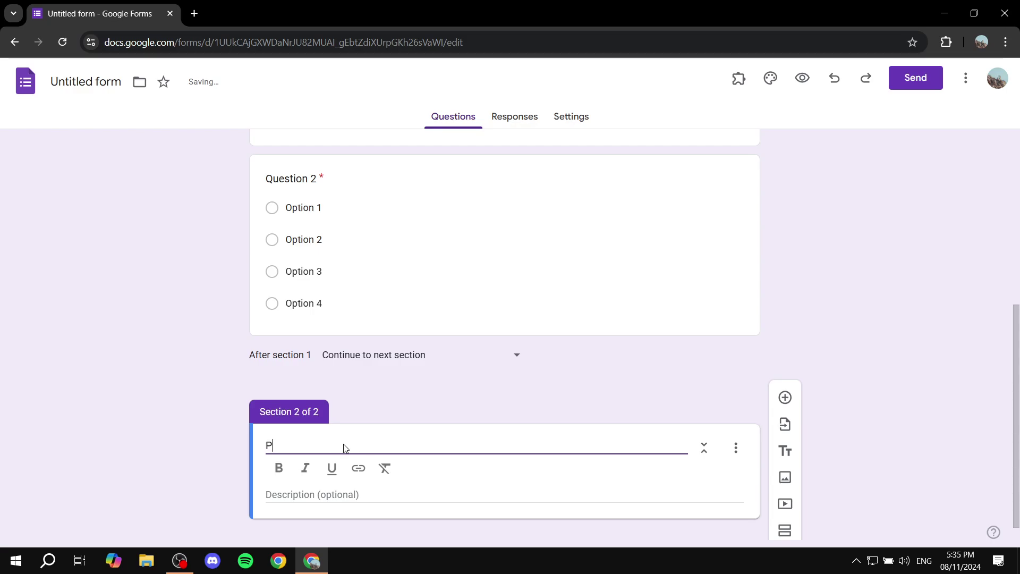
type("age 2")
left_click(212, 448)
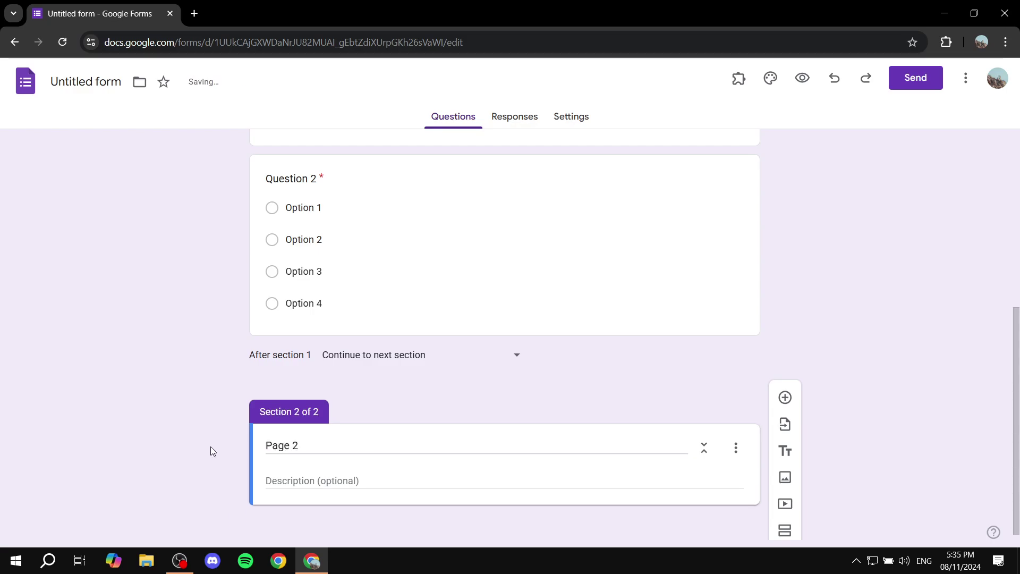
Add 'Question 1 of page 2' to the section with four answer options.
left_click(786, 397)
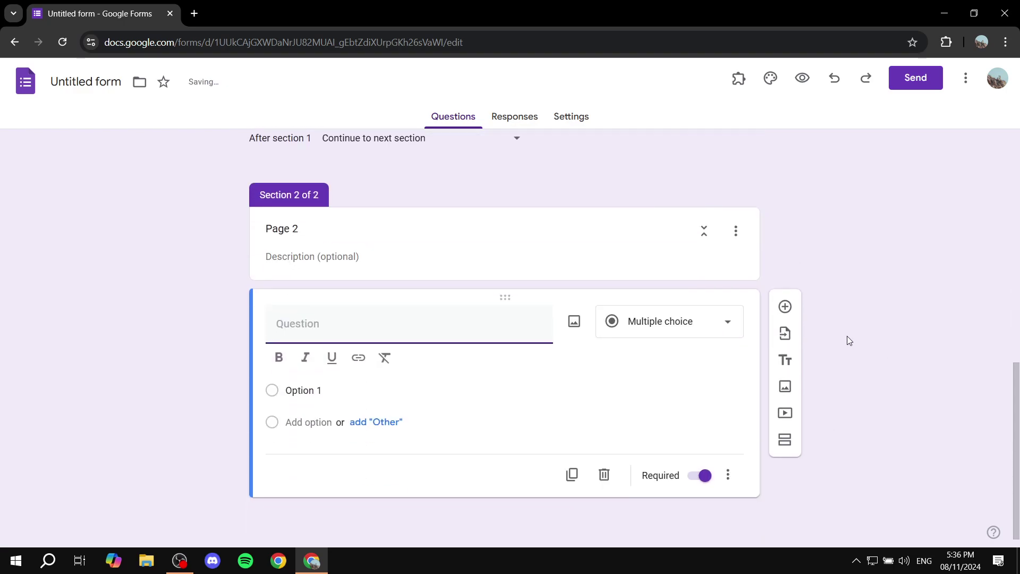
type("Question 1")
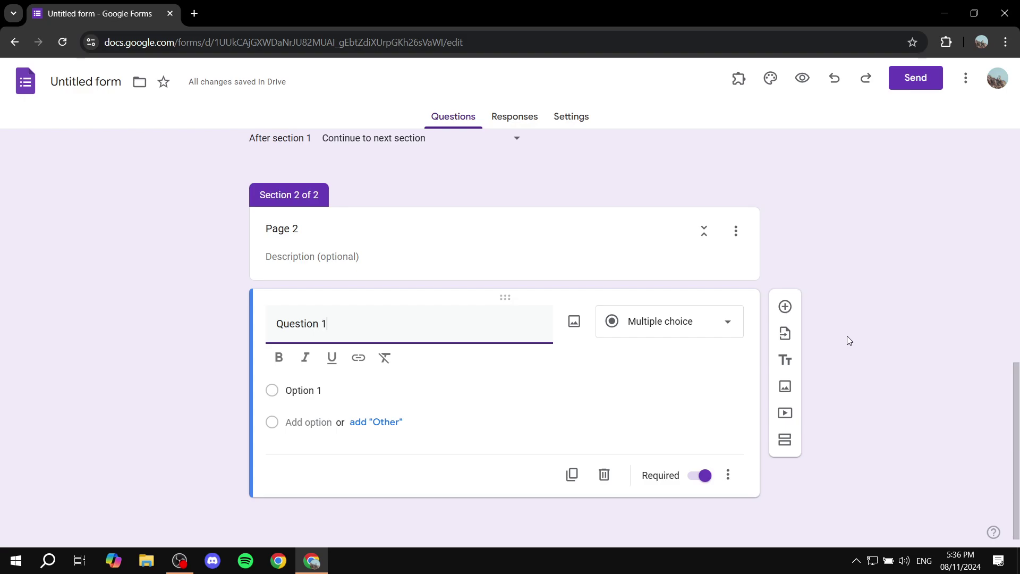
type(" of page 2")
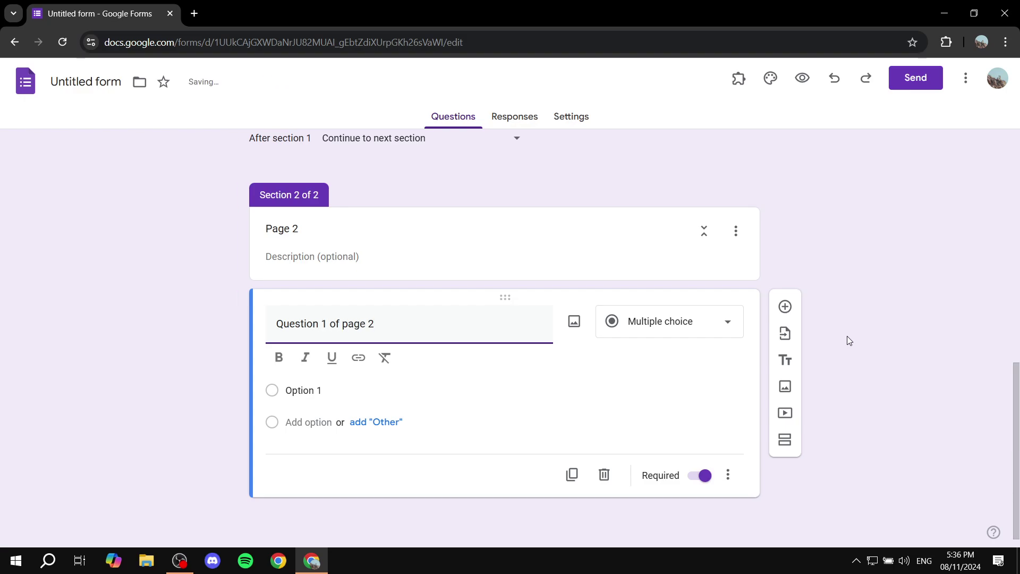
left_click(298, 421)
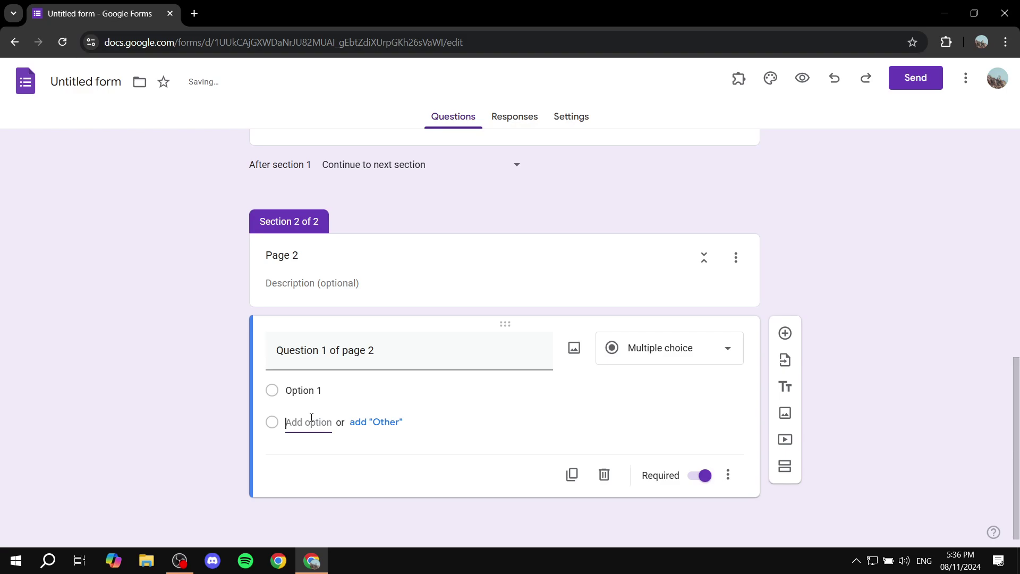
type("Option 2")
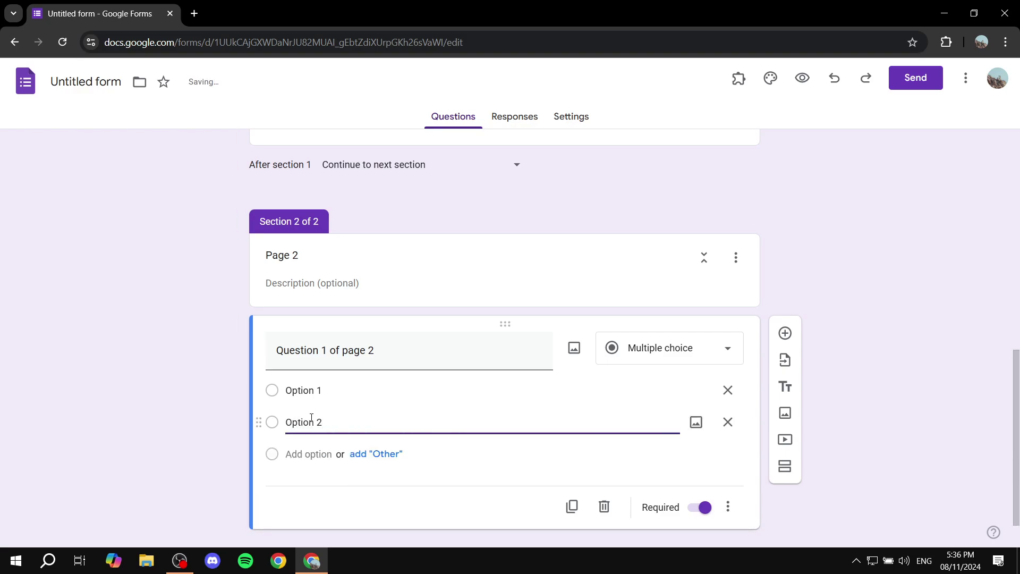
left_click(298, 454)
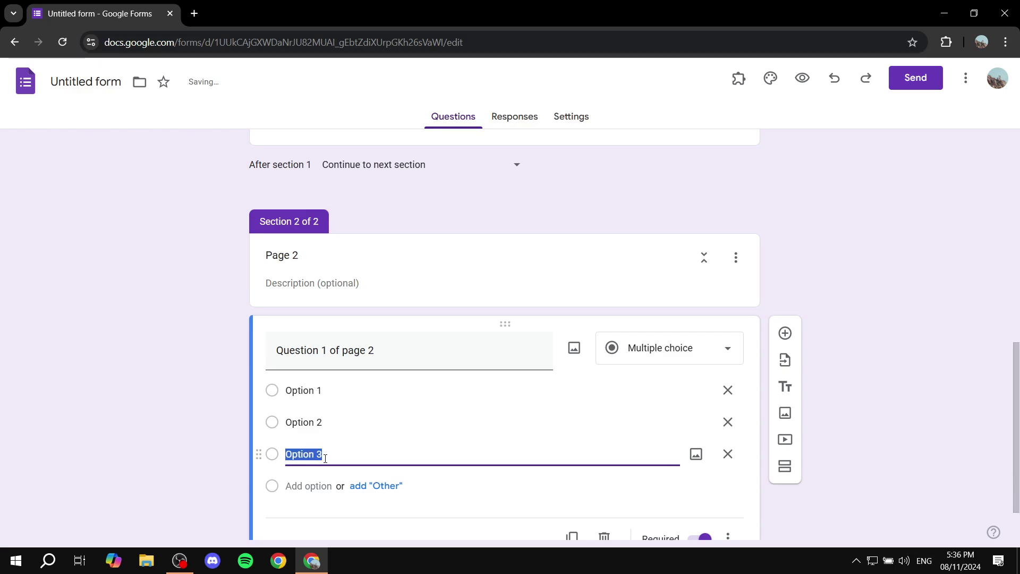
left_click(297, 486)
left_click(261, 421)
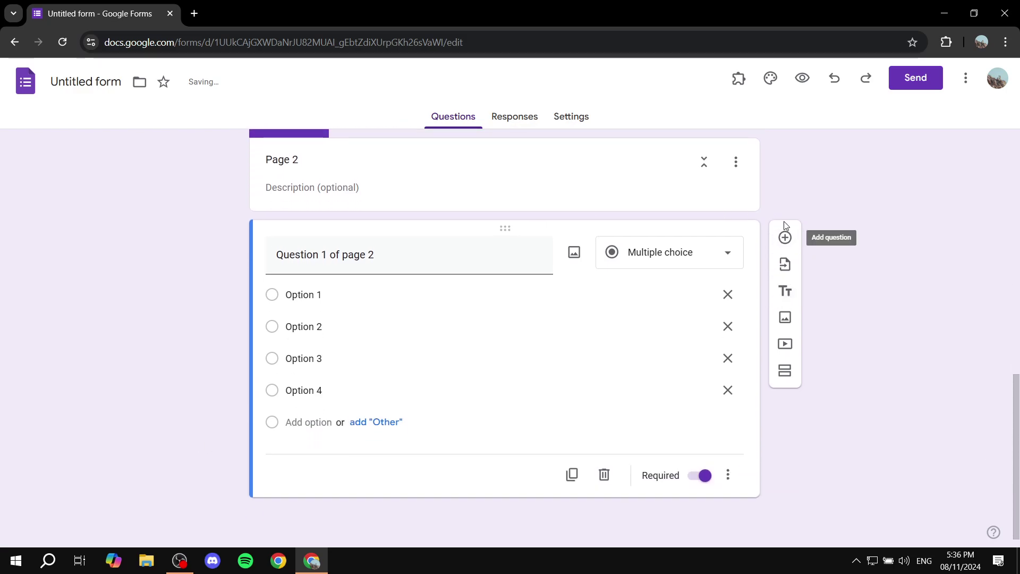
Add 'Question 2 of page 2' with four answer options.
left_click(785, 234)
type("Que")
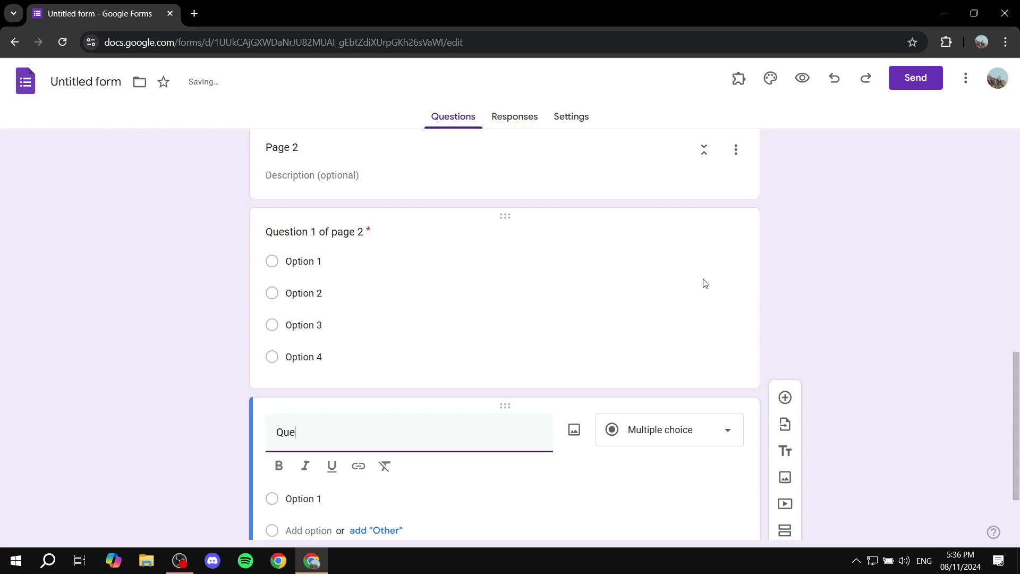
type("stion 2 of pa")
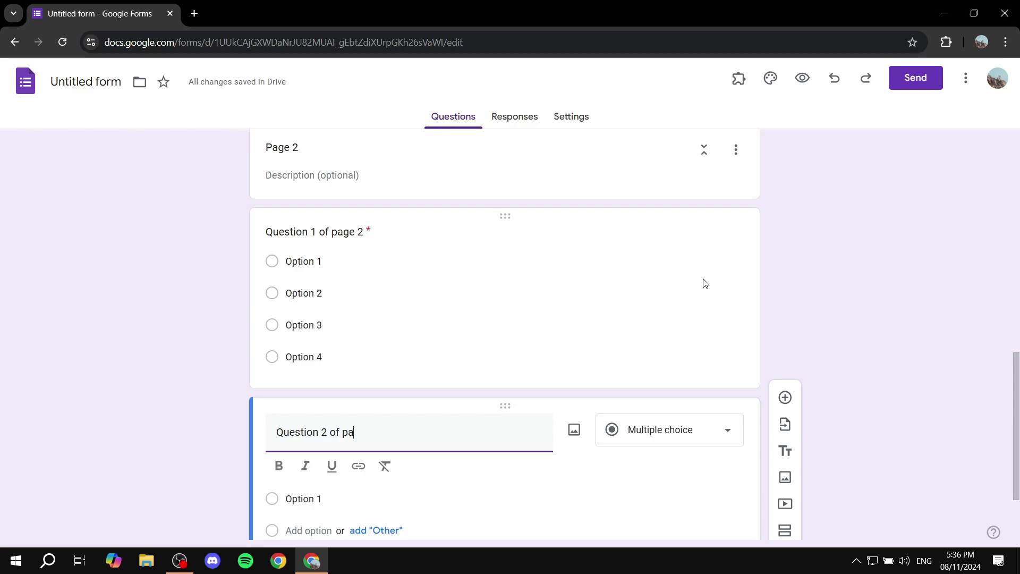
type("ge 2")
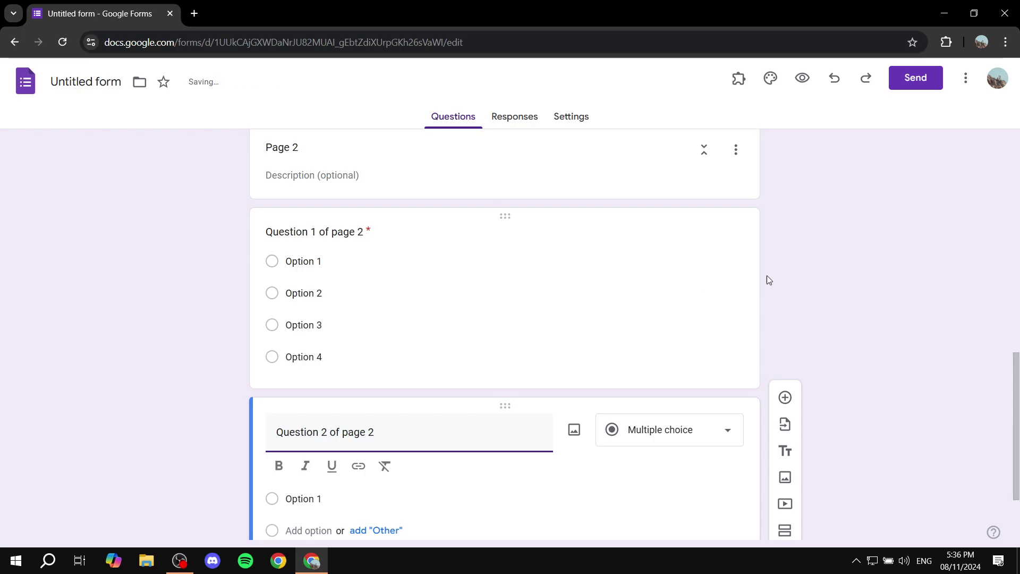
scroll(906, 371, "down", 2)
left_click(293, 423)
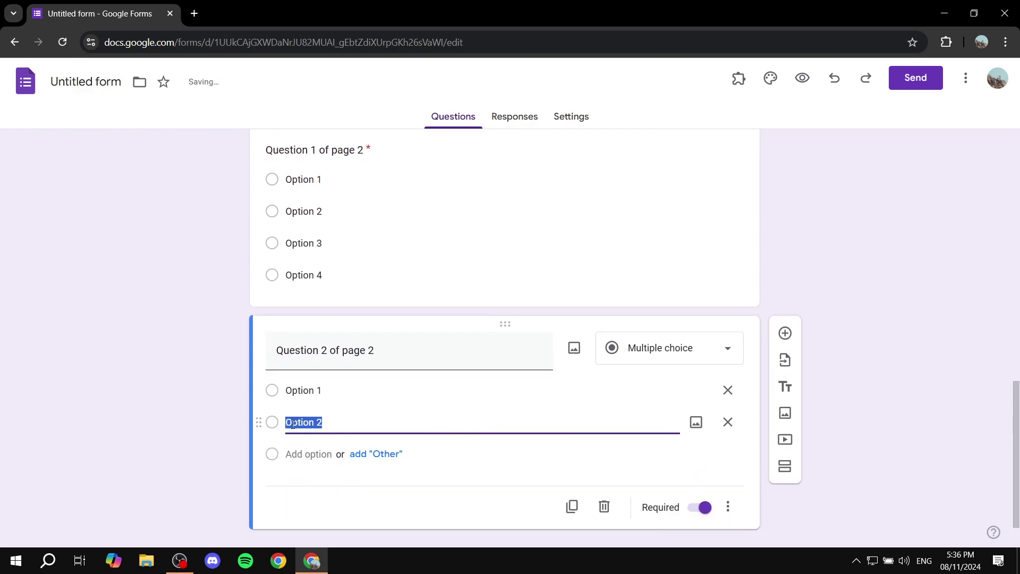
left_click(290, 454)
left_click(292, 485)
left_click(181, 421)
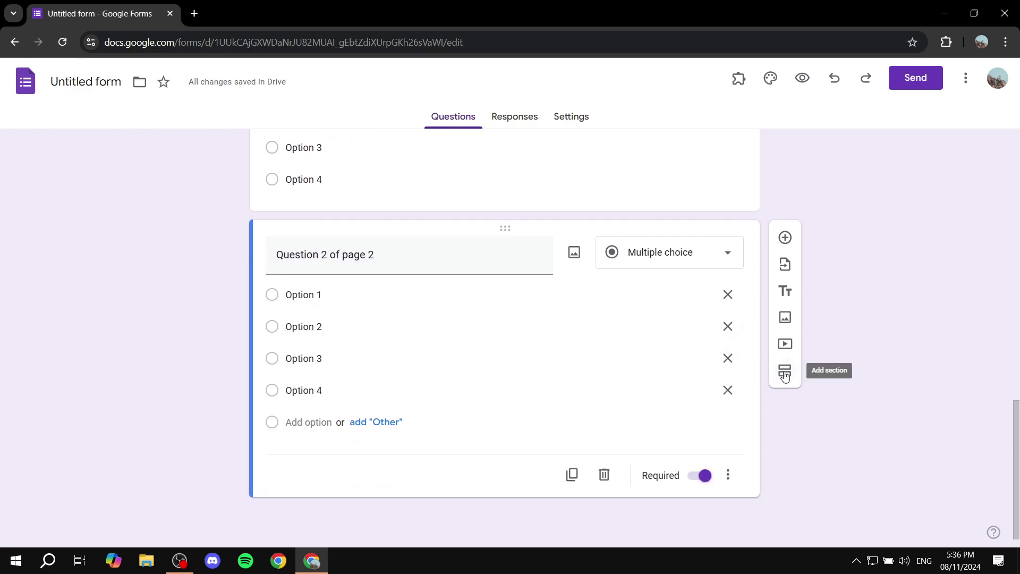
Add a new section after Page 2 and retitle it 'Option 2 of page 1'.
left_click(785, 373)
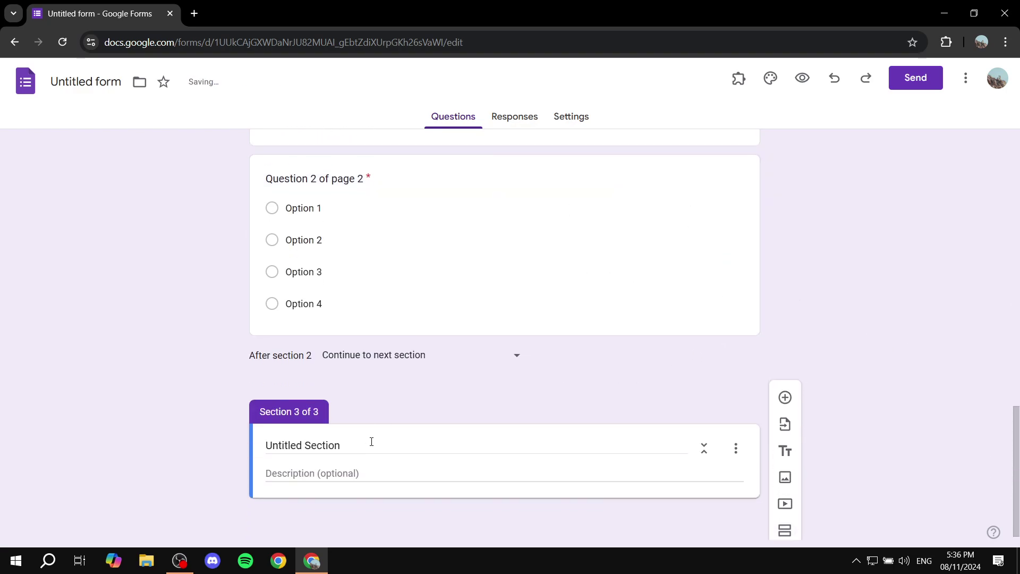
key("BackSpace")
key("BackSpace")
key("BackSpace")
key("BackSpace")
key("BackSpace")
key("BackSpace")
key("BackSpace")
key("BackSpace")
key("BackSpace")
key("BackSpace")
key("BackSpace")
key("BackSpace")
key("BackSpace")
key("BackSpace")
key("BackSpace")
key("BackSpace")
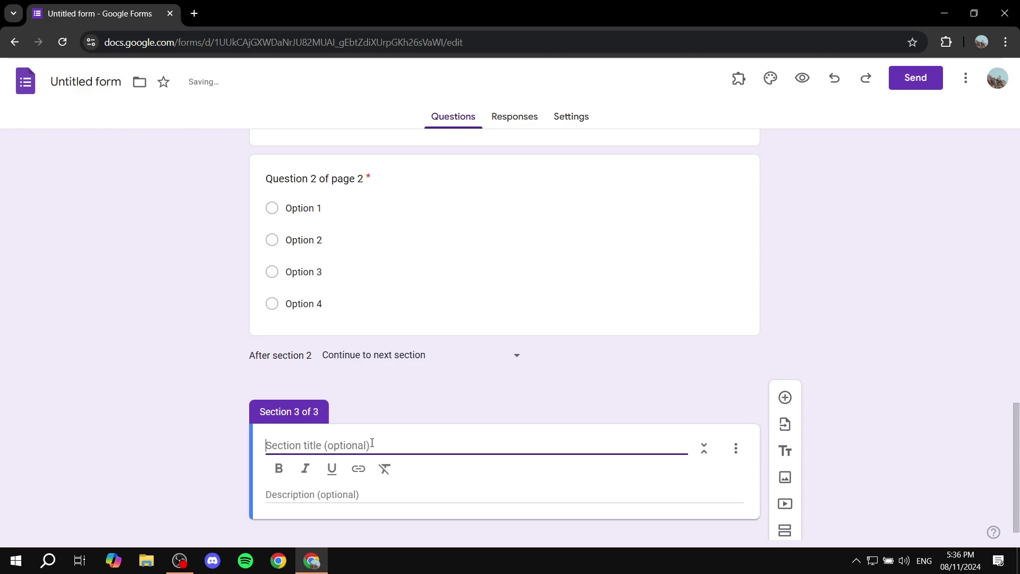
type("Option 2 of page 1")
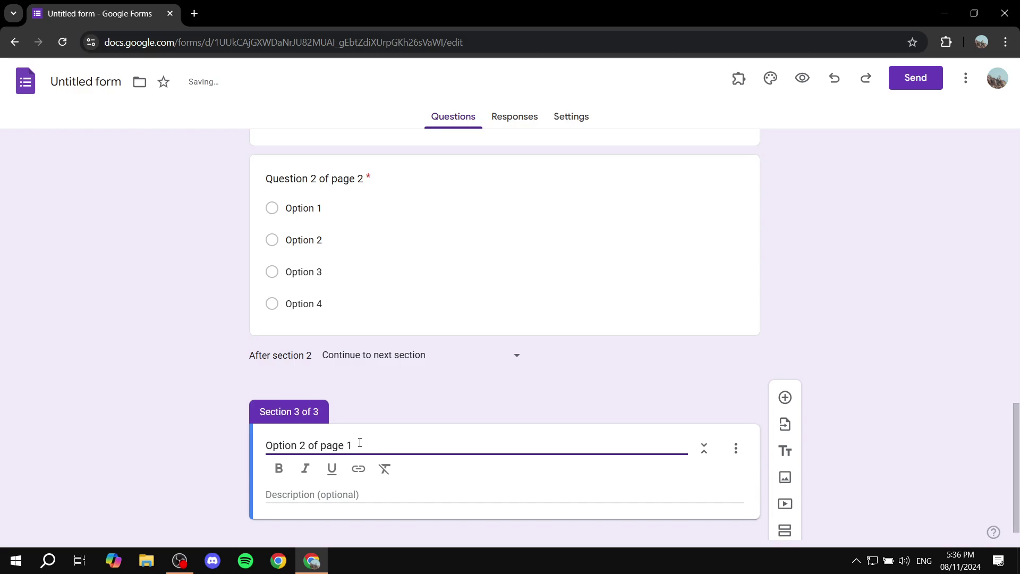
scroll(352, 365, "up", 6)
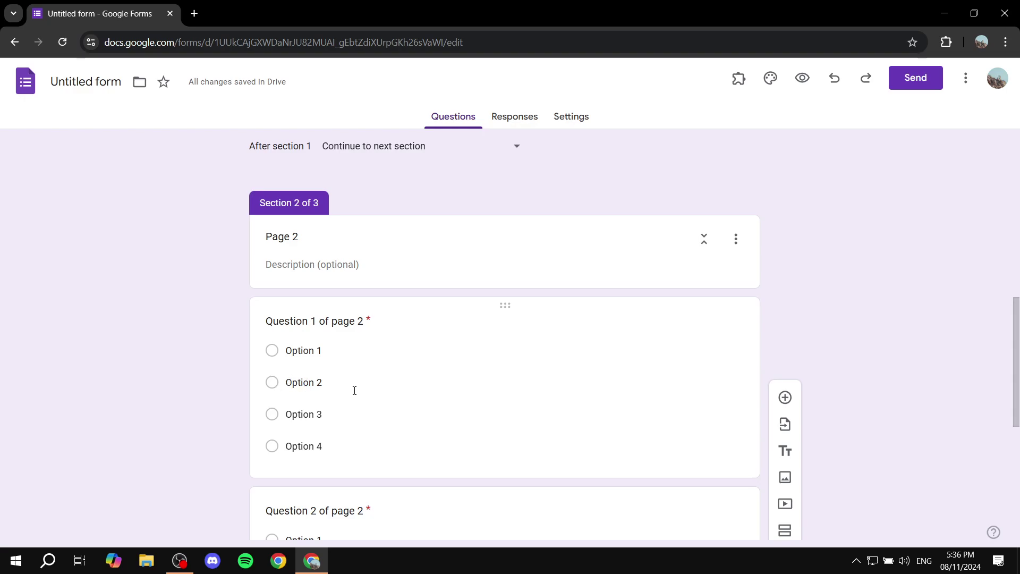
scroll(339, 380, "down", 5)
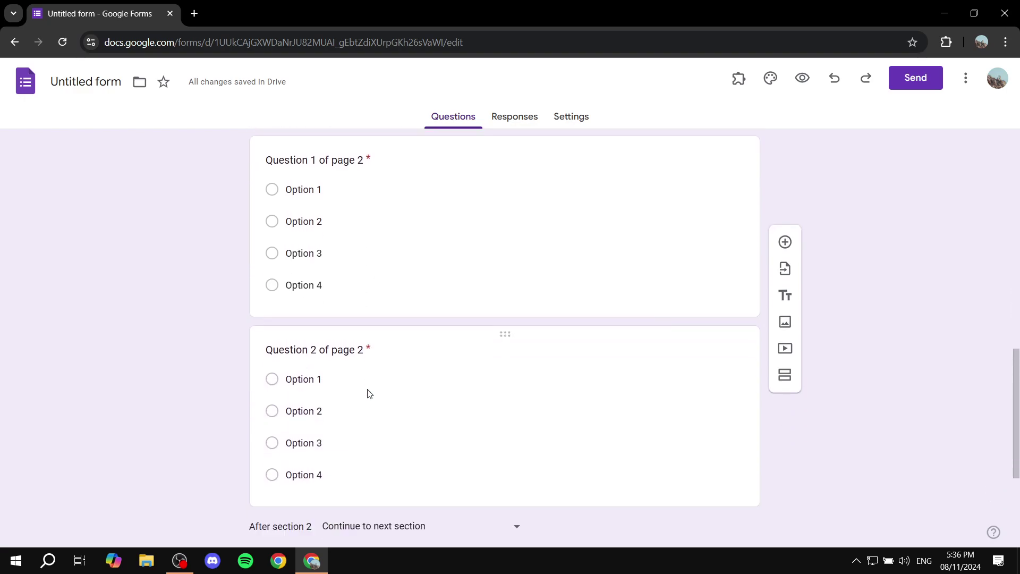
scroll(462, 343, "down", 1)
scroll(372, 404, "up", 1)
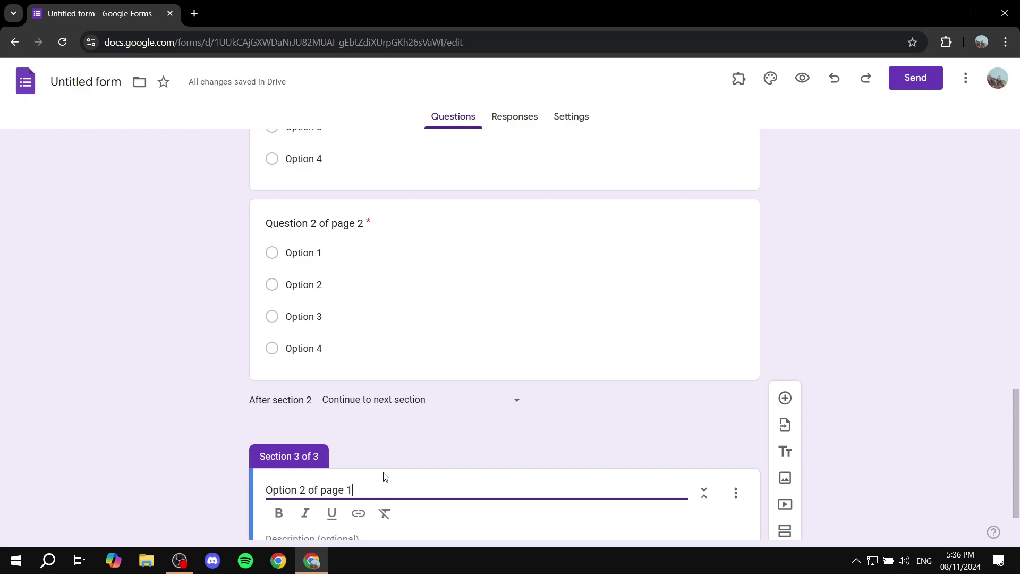
Add 'Question 1 of section 3' with four answer options to the 'Option 2 of page 1' section.
scroll(385, 477, "down", 1)
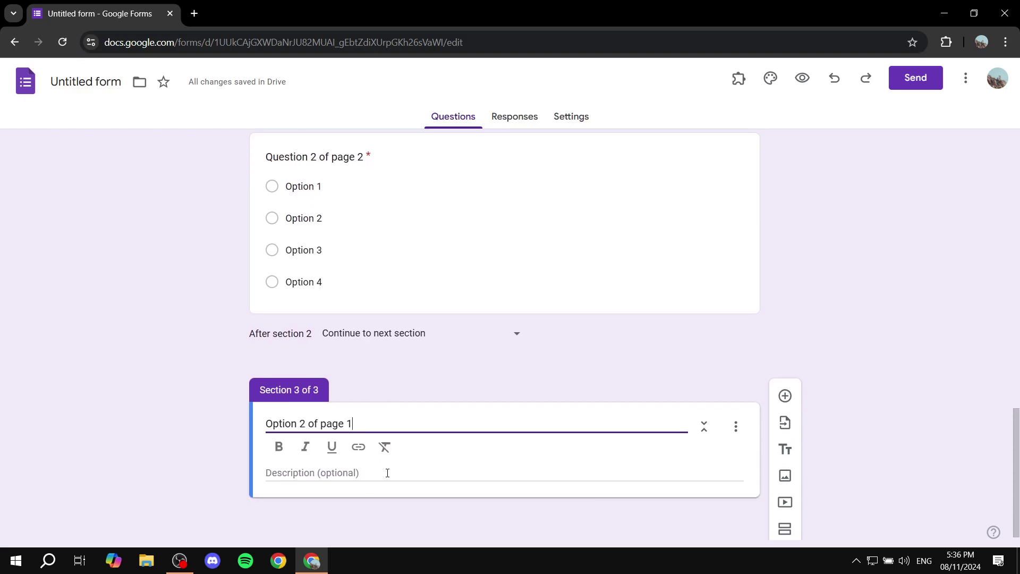
left_click(846, 402)
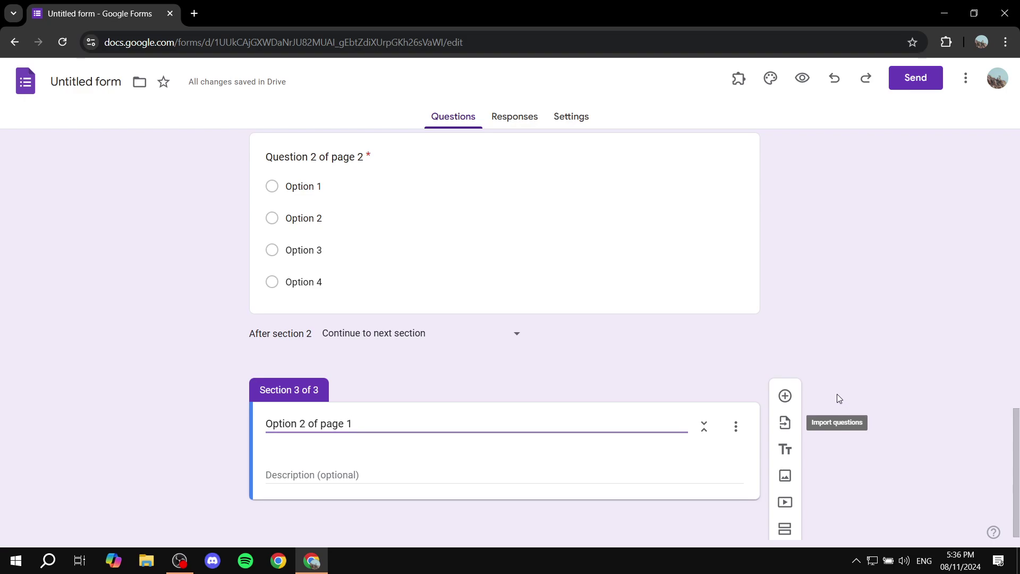
left_click(786, 397)
type("Question 1 of")
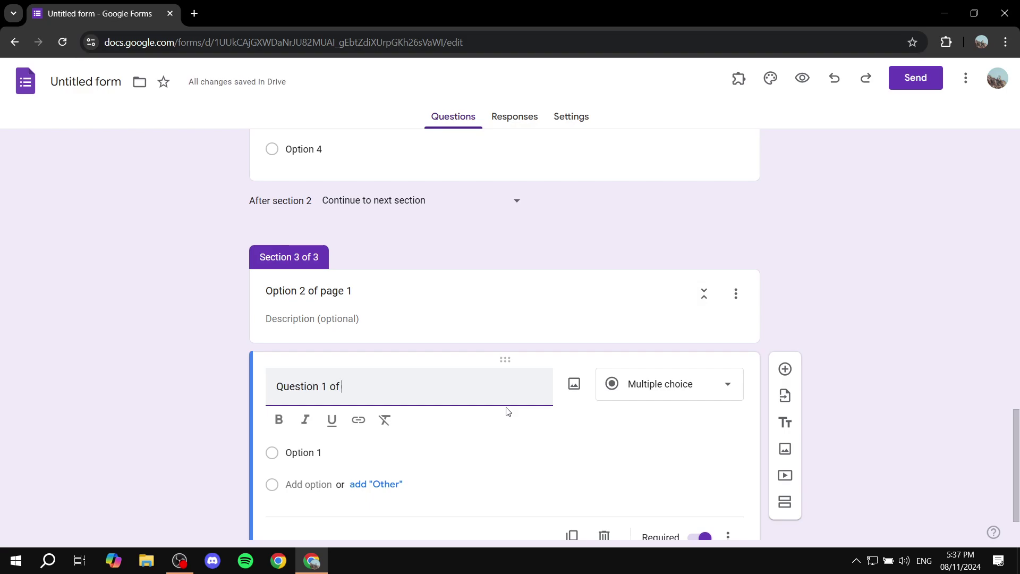
type(" section 3")
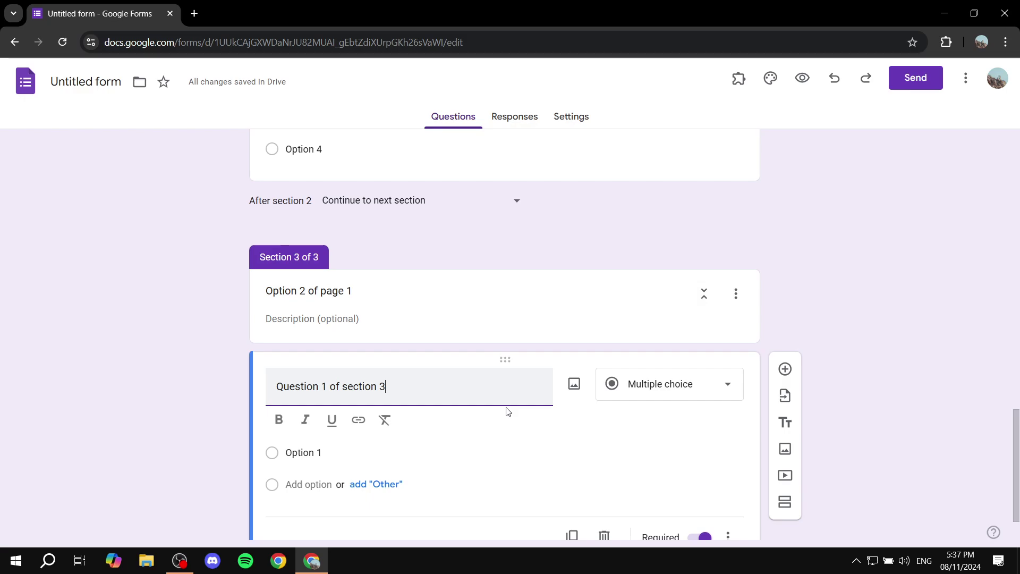
left_click(326, 484)
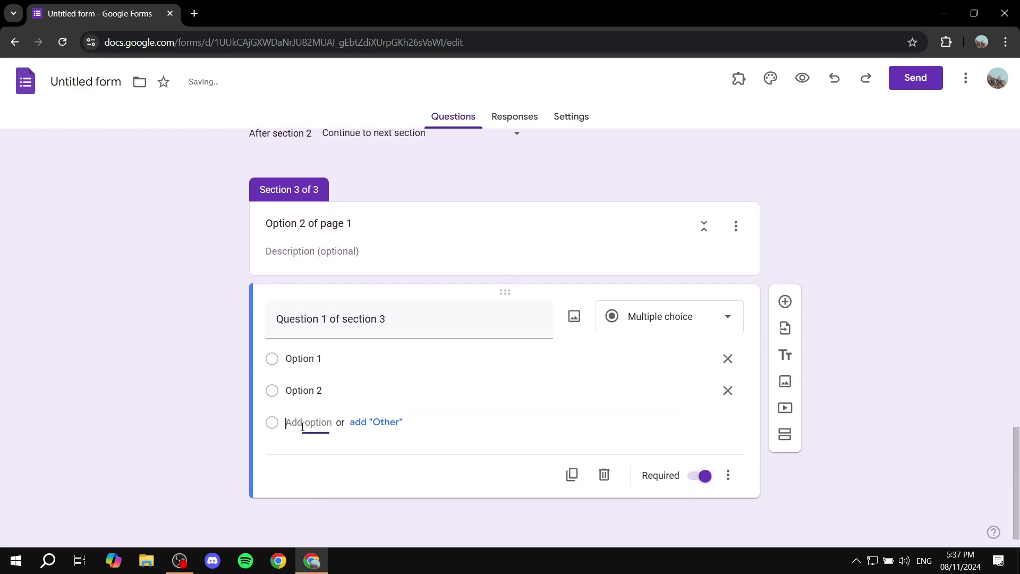
left_click(296, 423)
left_click(306, 422)
scroll(672, 378, "up", 15)
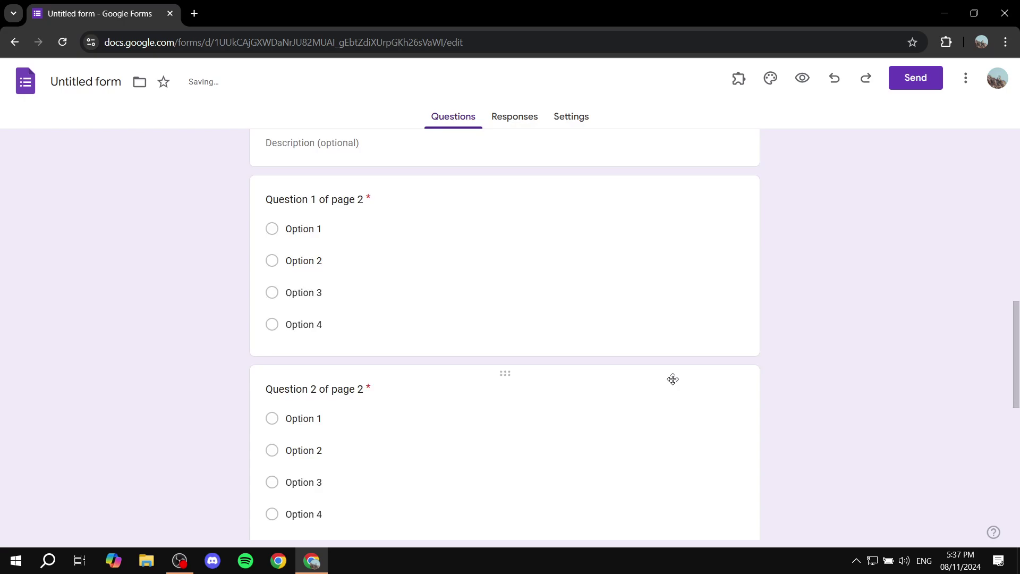
scroll(680, 371, "up", 5)
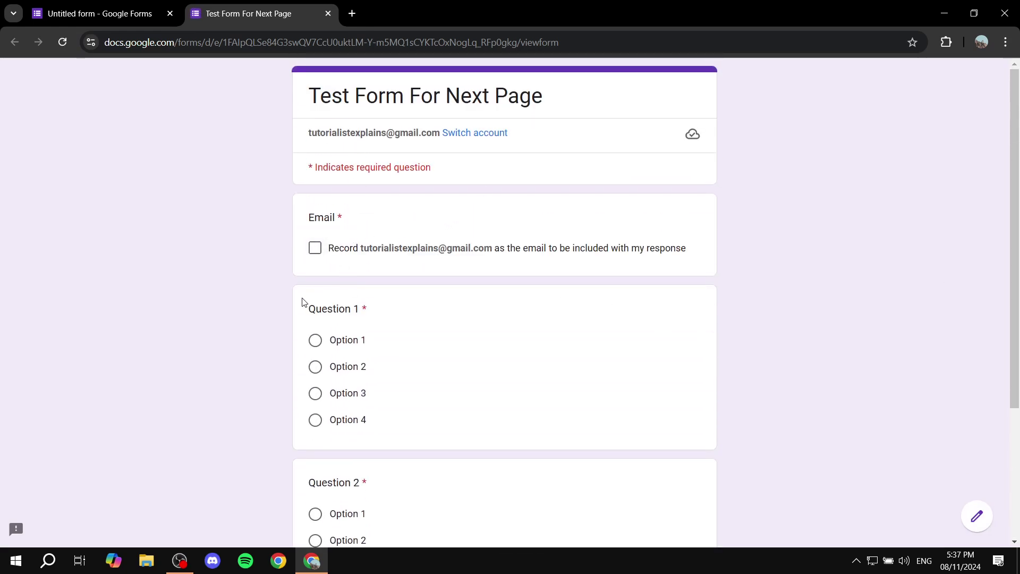
scroll(322, 385, "down", 3)
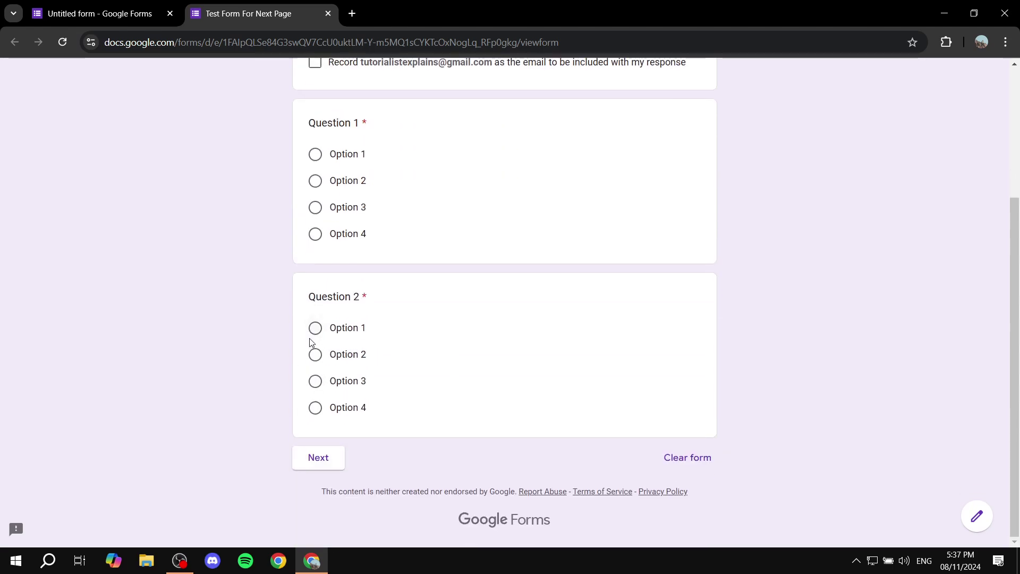
In the preview, answer Question 1 with Option 3 and Question 2 with Option 2, then continue.
left_click(315, 354)
left_click(316, 208)
left_click(317, 460)
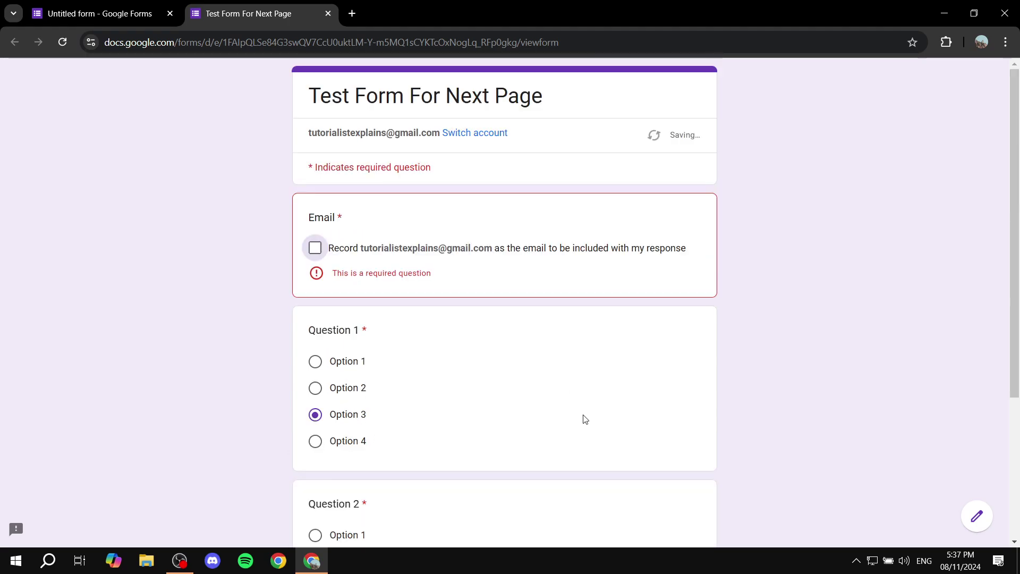
left_click(314, 245)
scroll(498, 405, "down", 1)
scroll(499, 405, "down", 2)
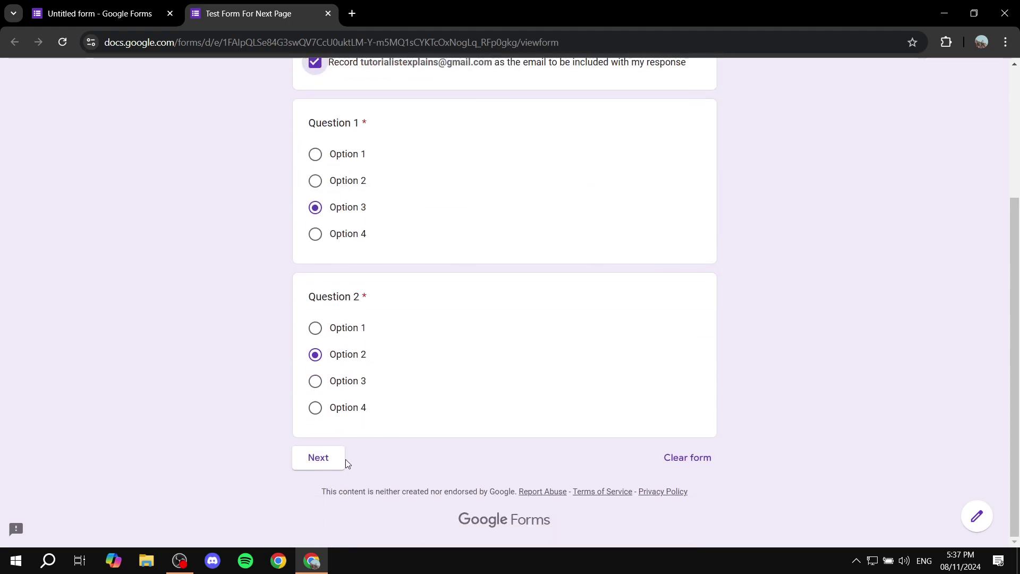
left_click(340, 458)
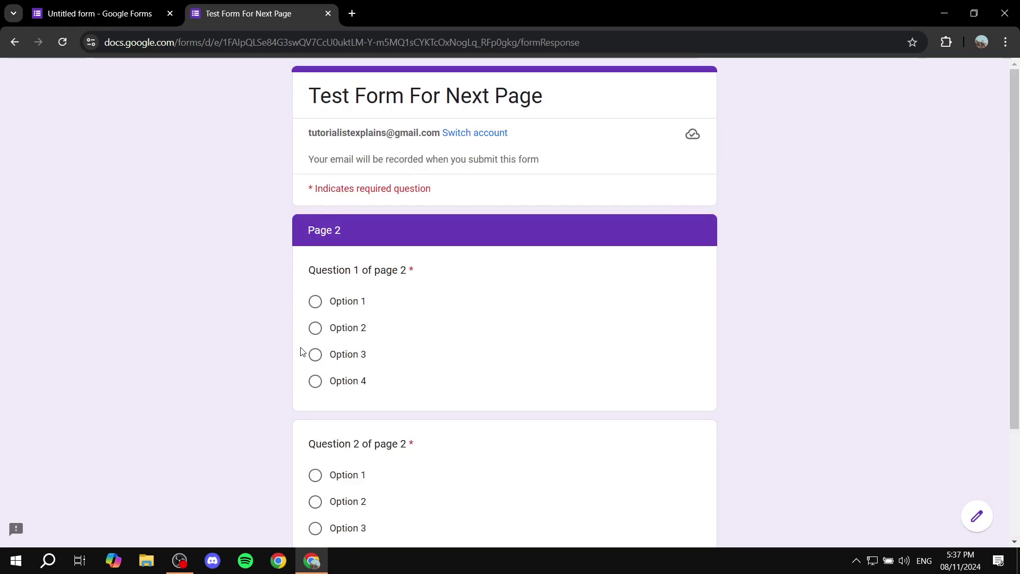
Answer page 2 with Options 3 and 1, reach 'Option 2 of page 1', then go back.
left_click(315, 354)
scroll(315, 353, "down", 3)
left_click(315, 342)
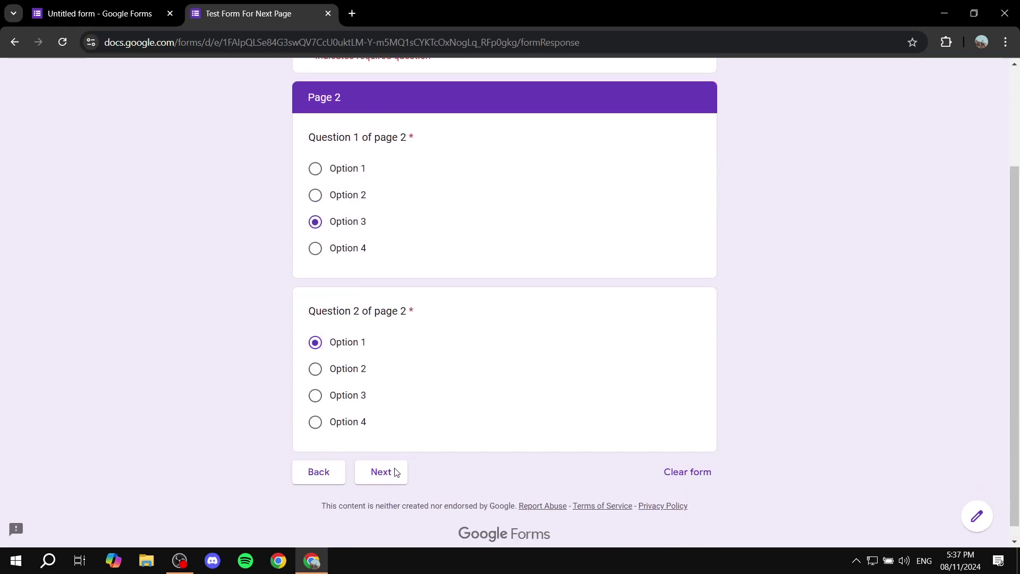
left_click(381, 472)
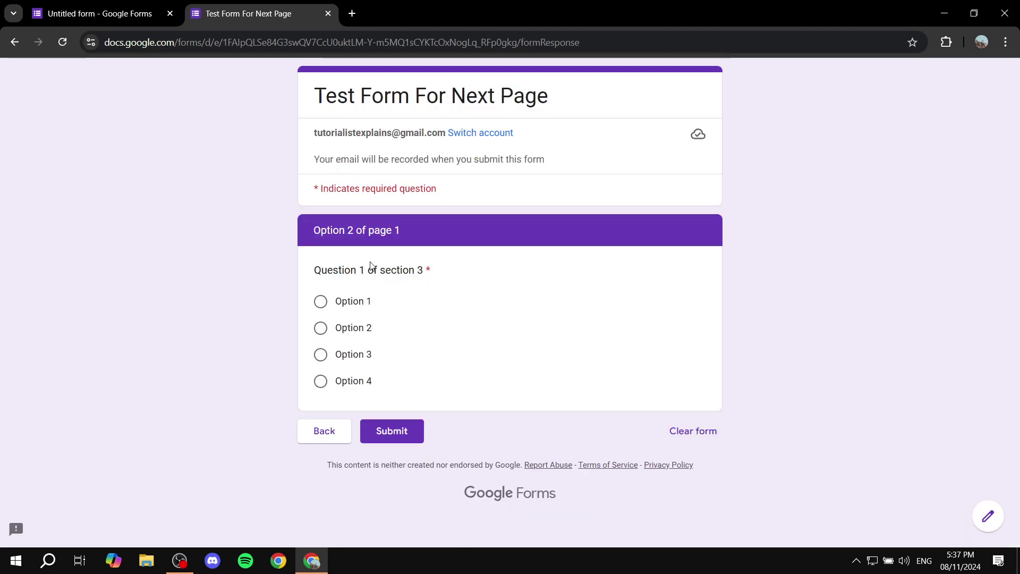
left_click_drag(321, 235, 429, 235)
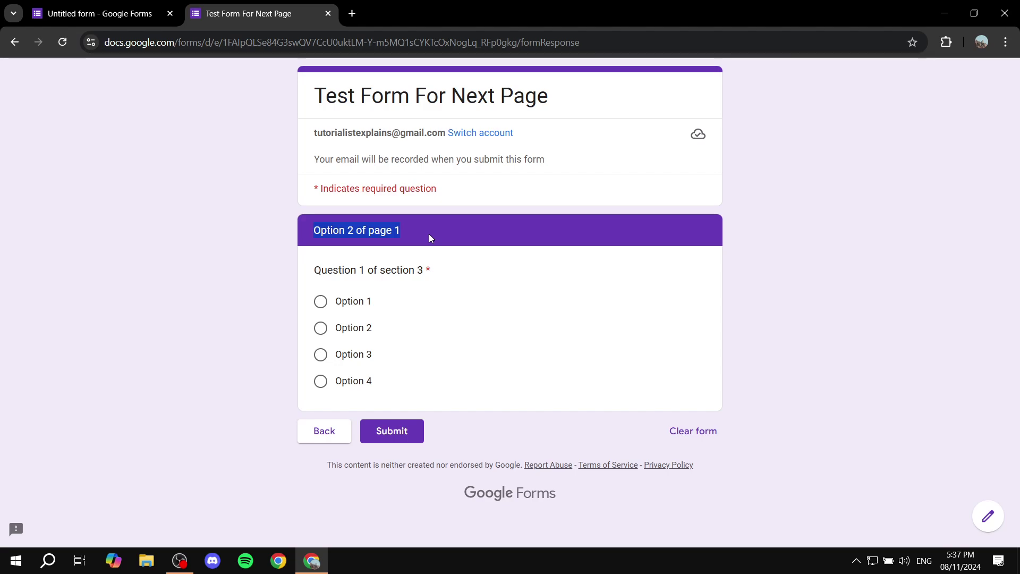
left_click(323, 432)
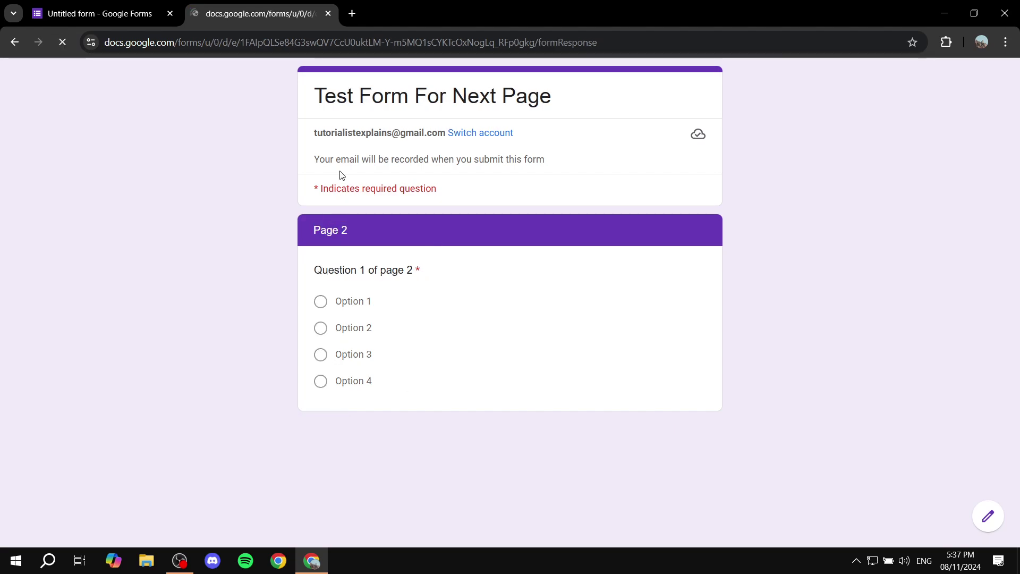
Close the preview and return to the form editor.
key("ctrl+shift+Tab")
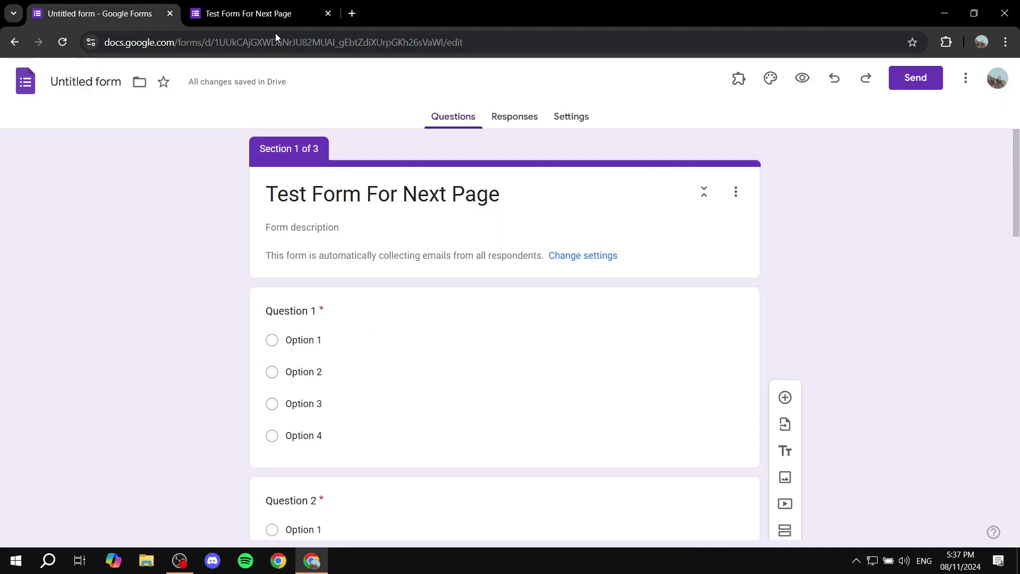
left_click(327, 13)
scroll(557, 303, "down", 3)
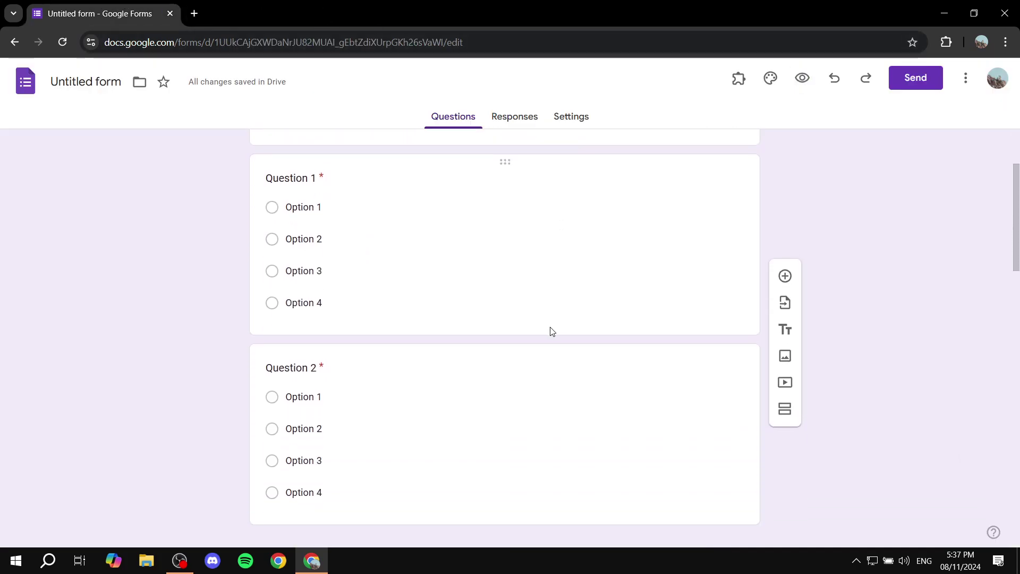
scroll(397, 346, "down", 1)
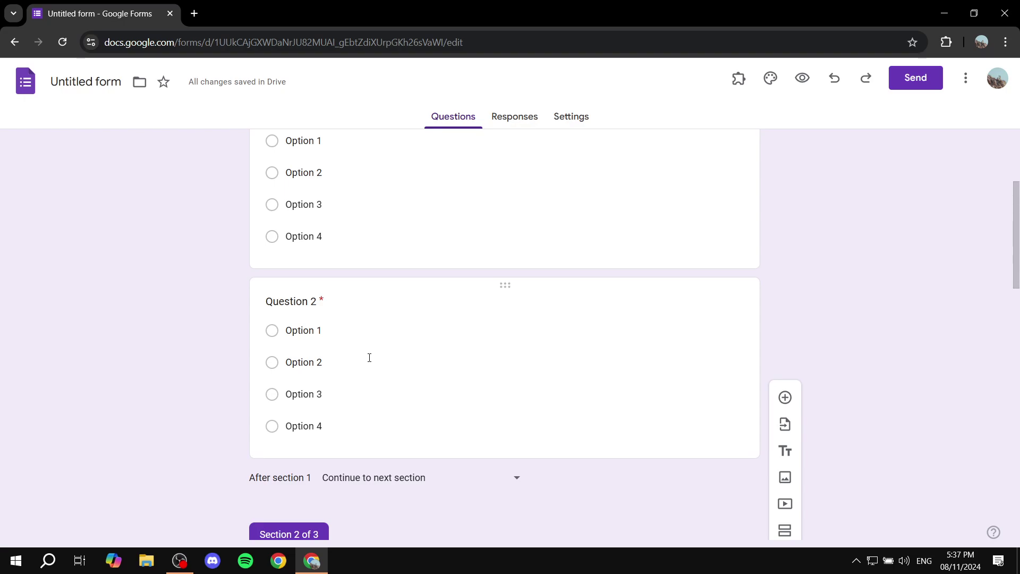
Turn on 'Go to section based on answer' for Question 2.
left_click(369, 357)
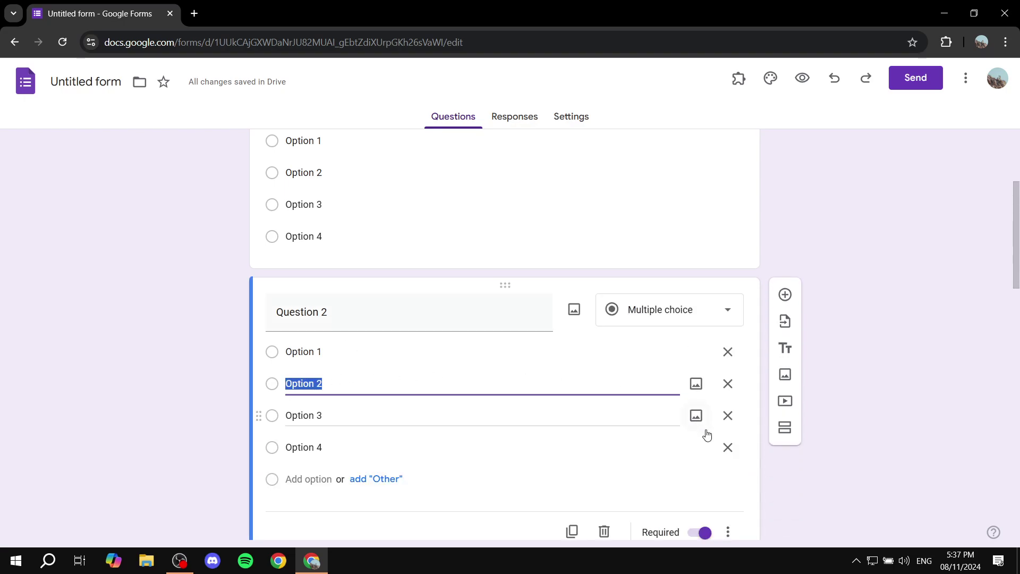
scroll(711, 483, "down", 1)
left_click(726, 466)
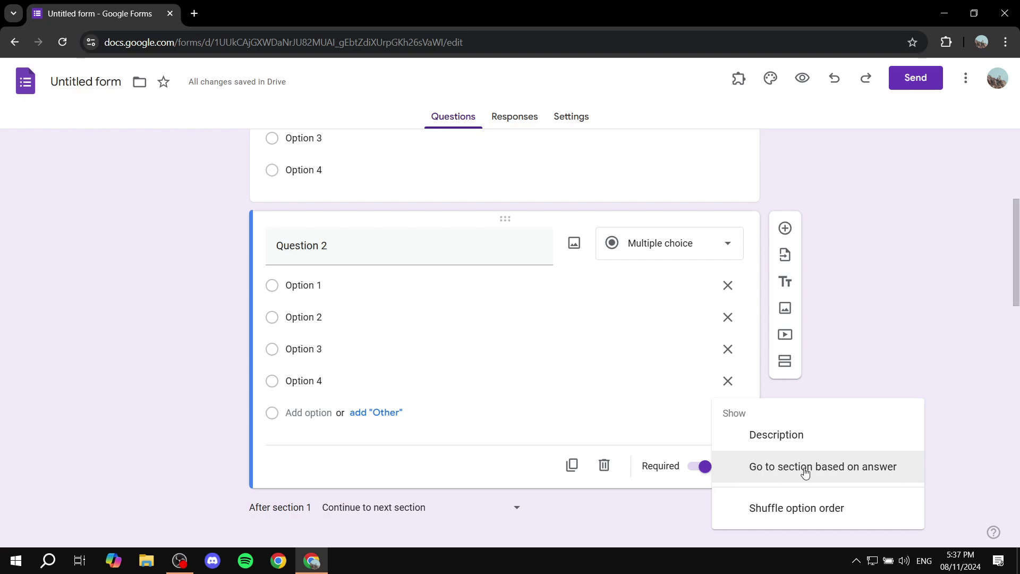
left_click(855, 468)
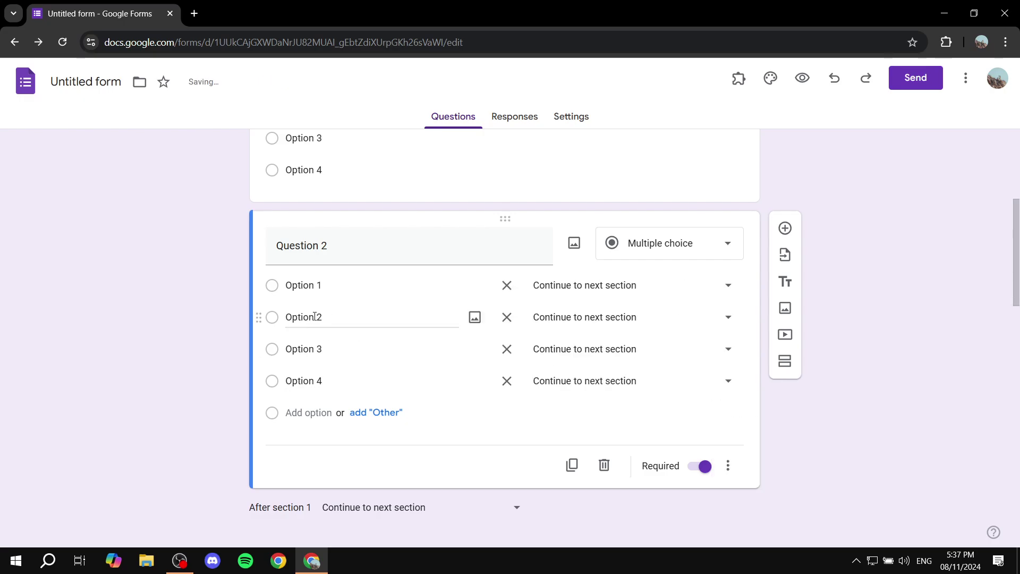
scroll(173, 391, "down", 12)
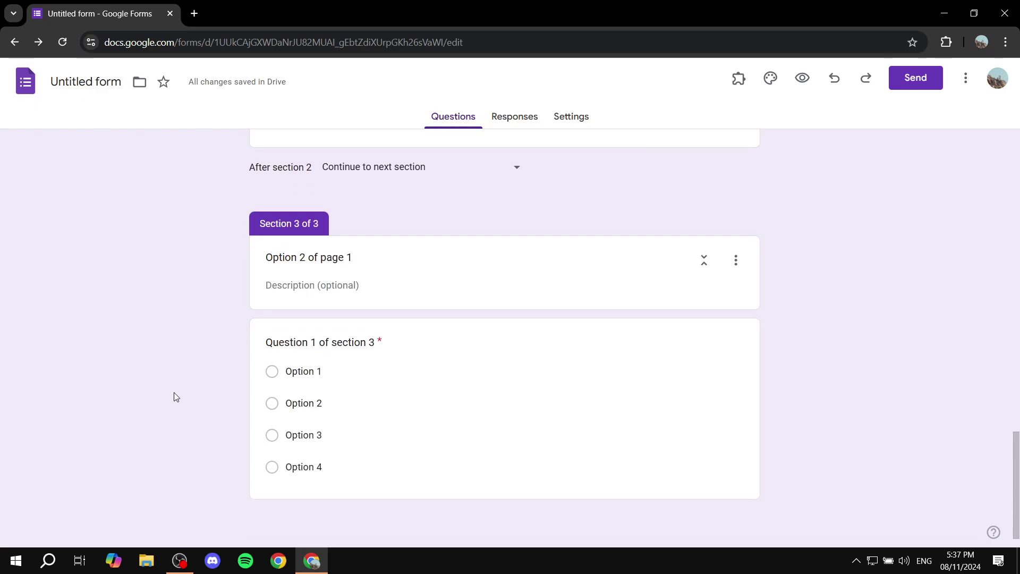
scroll(212, 335, "up", 15)
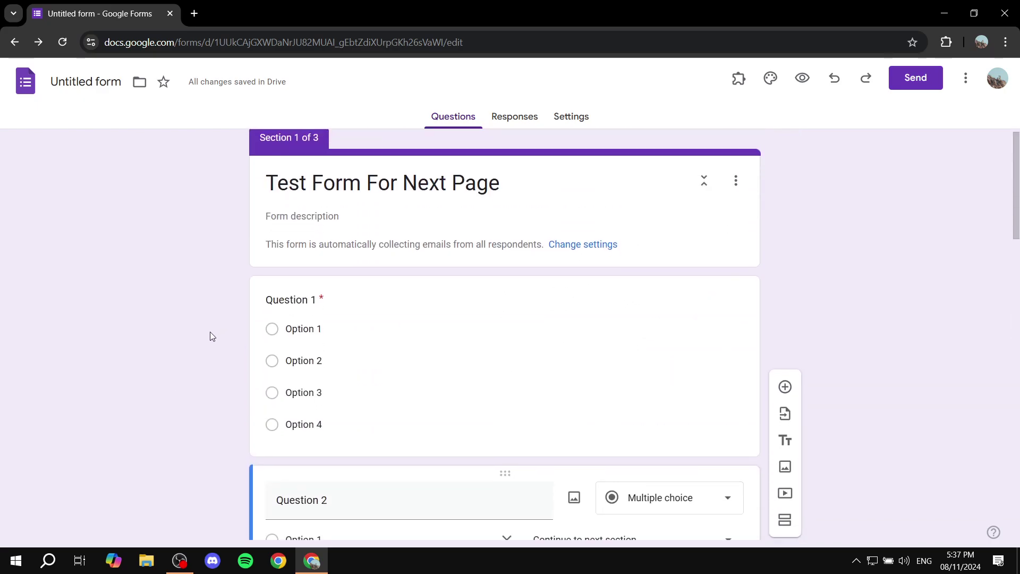
scroll(210, 327, "down", 4)
scroll(211, 319, "up", 3)
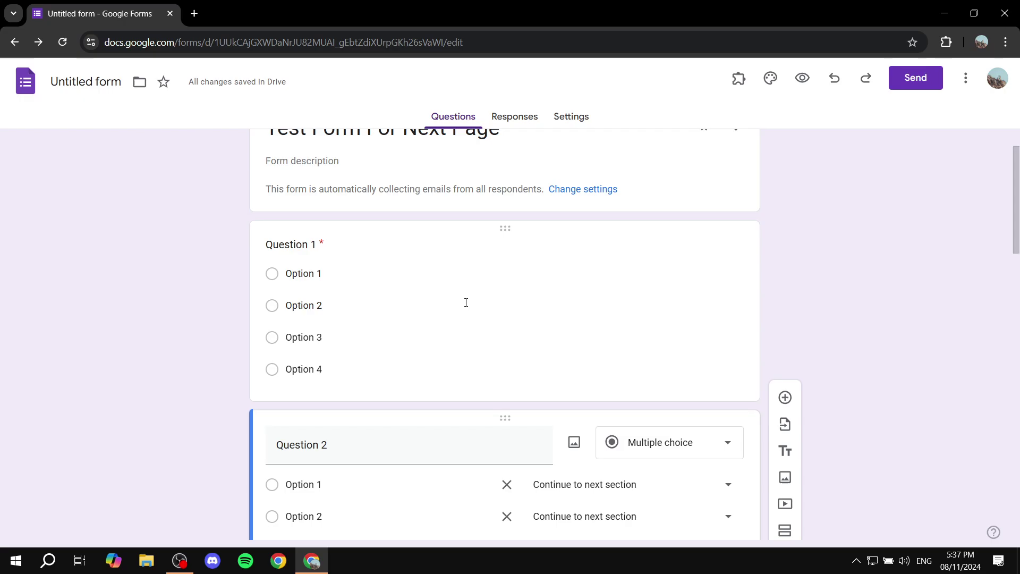
scroll(634, 353, "down", 5)
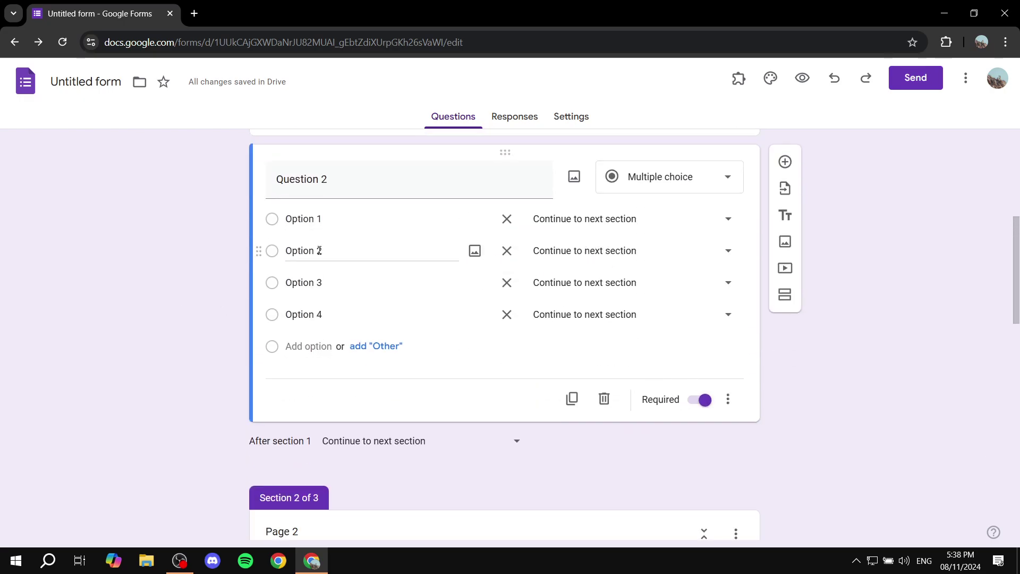
Route Question 2's Option 2 to 'Go to section 3 (Option 2 of page 1)'.
left_click(557, 254)
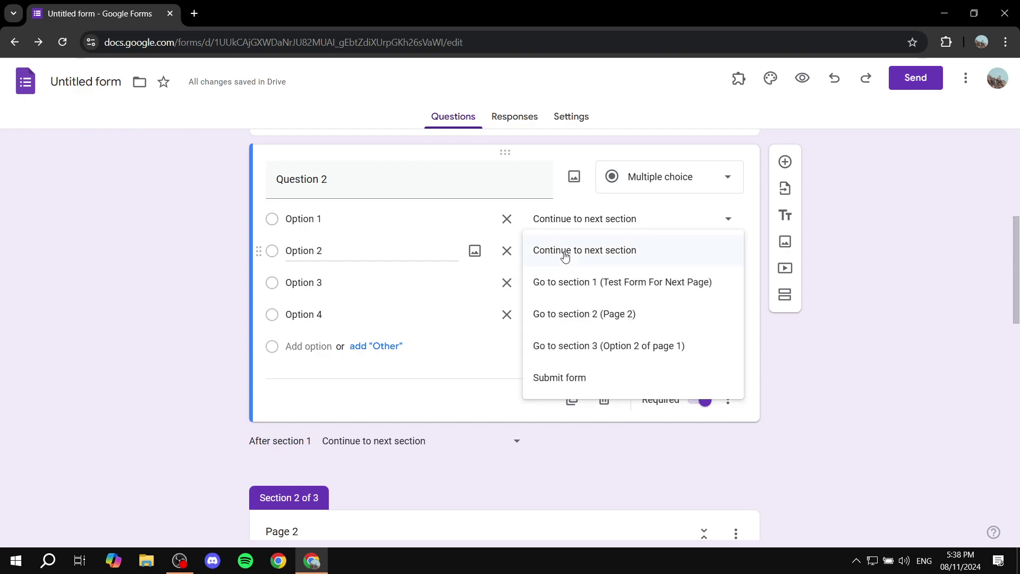
left_click(598, 348)
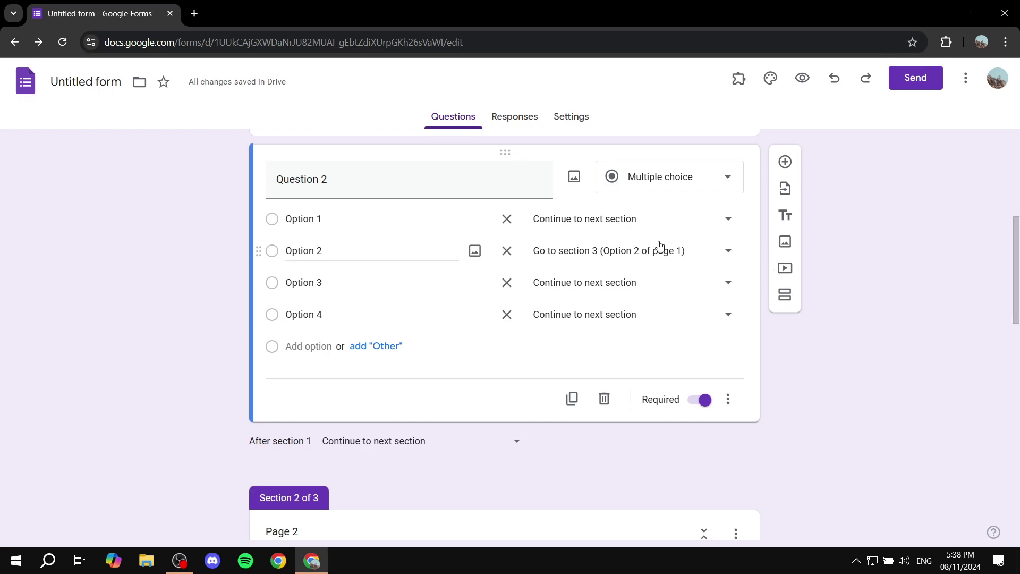
Turn on 'Go to section based on answer' for Question 1 of section 3.
scroll(714, 248, "down", 9)
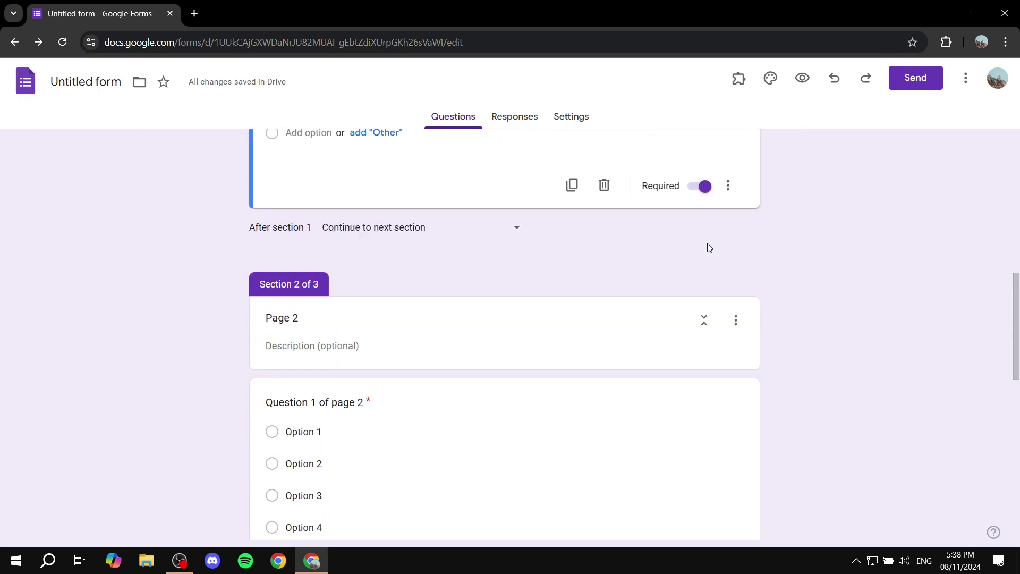
scroll(429, 244, "down", 5)
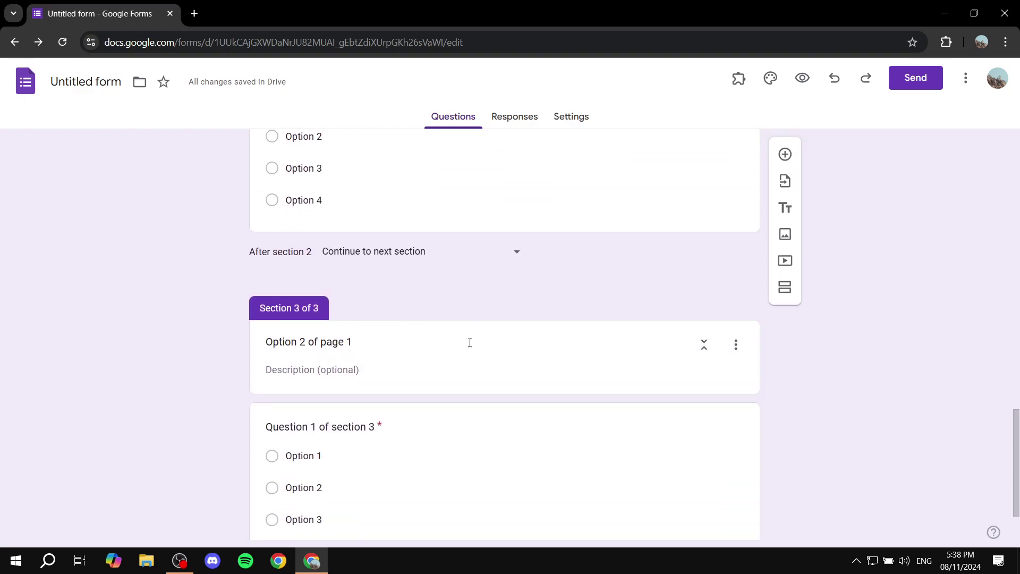
scroll(449, 347, "down", 2)
left_click(583, 418)
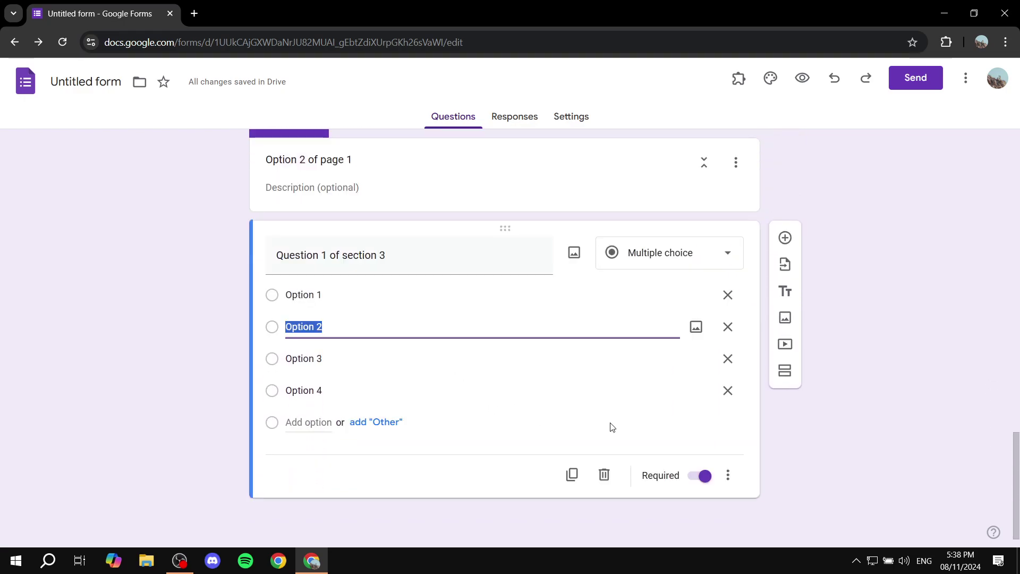
left_click(726, 475)
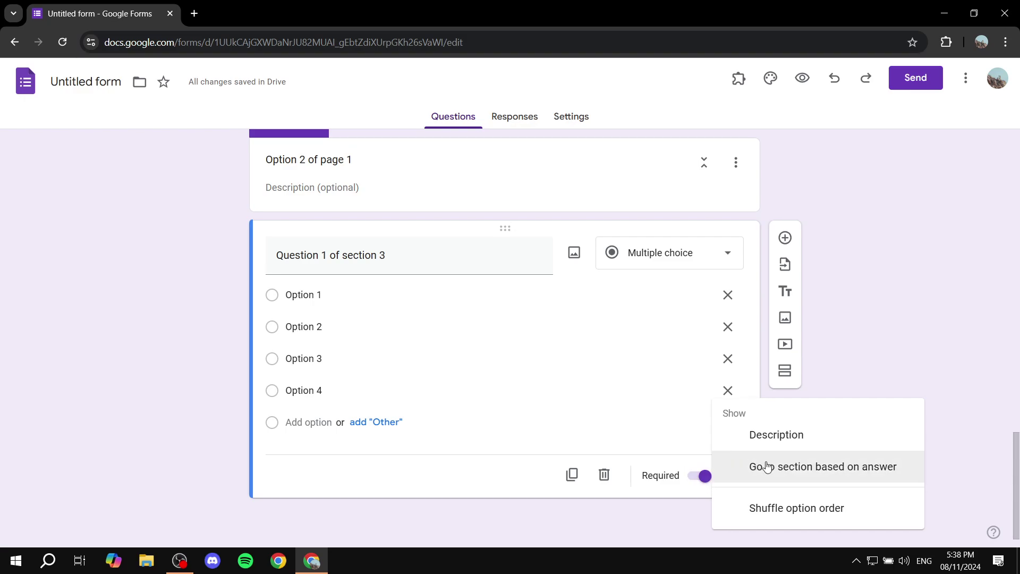
left_click(800, 472)
Set Options 1–4 of that question to 'Submit form'.
left_click(649, 330)
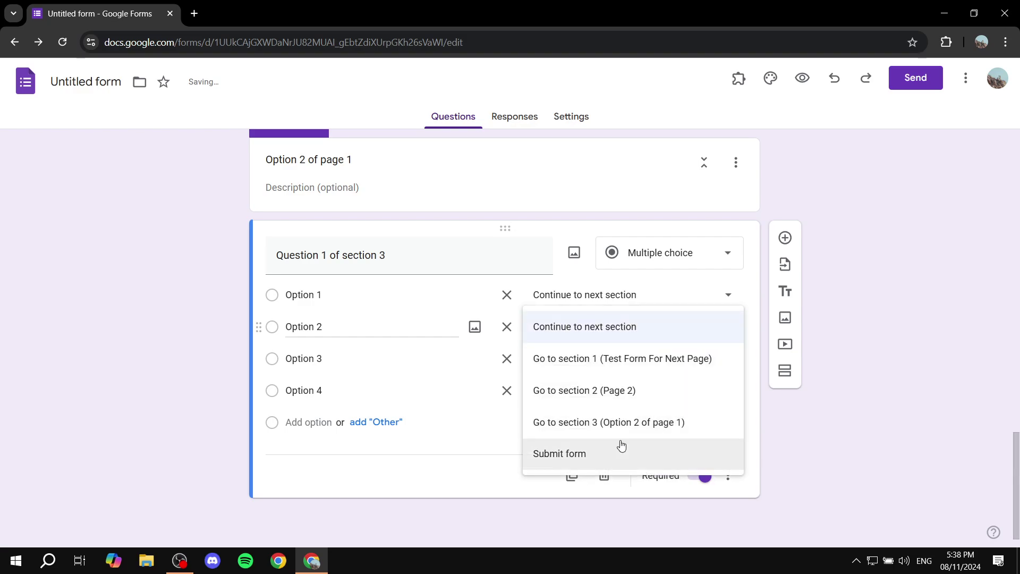
left_click(583, 453)
left_click(610, 307)
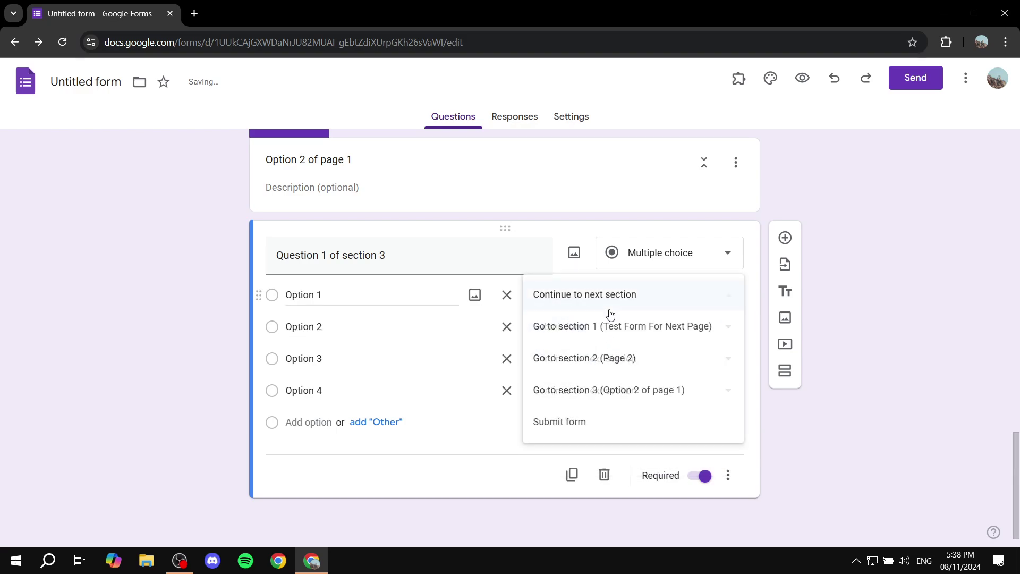
left_click(576, 430)
left_click(608, 360)
left_click(577, 484)
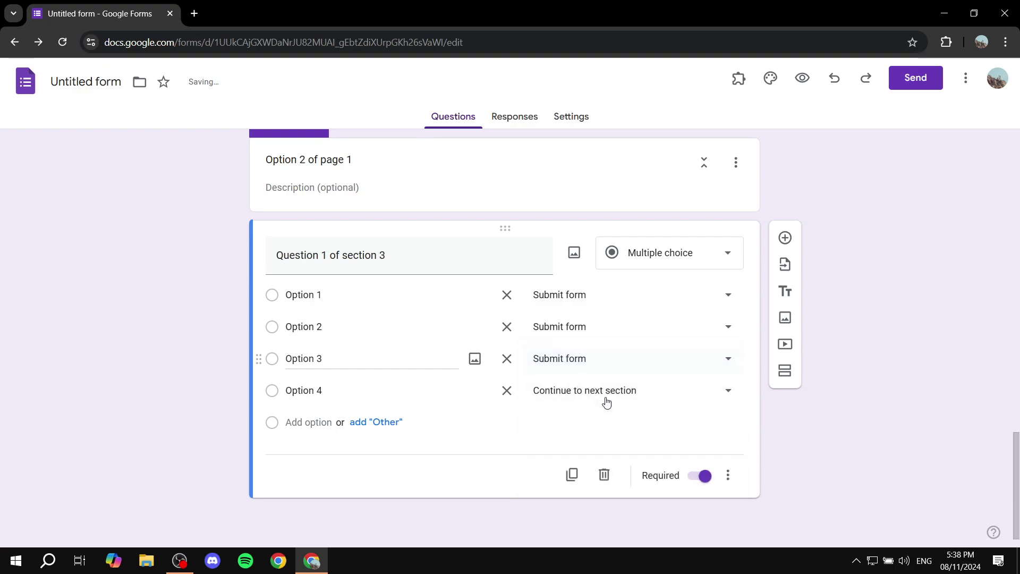
left_click(607, 402)
left_click(570, 509)
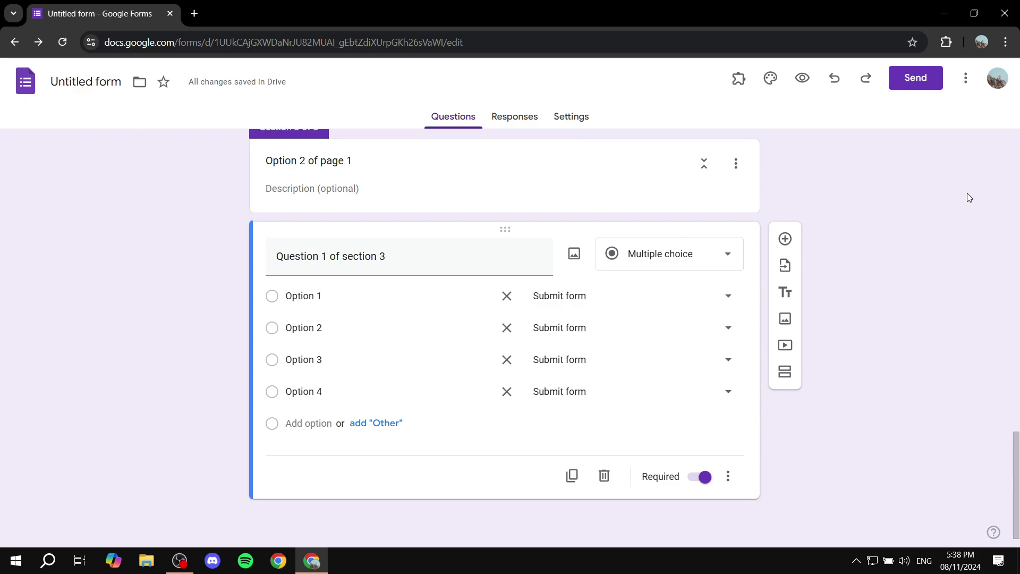
scroll(968, 197, "up", 20)
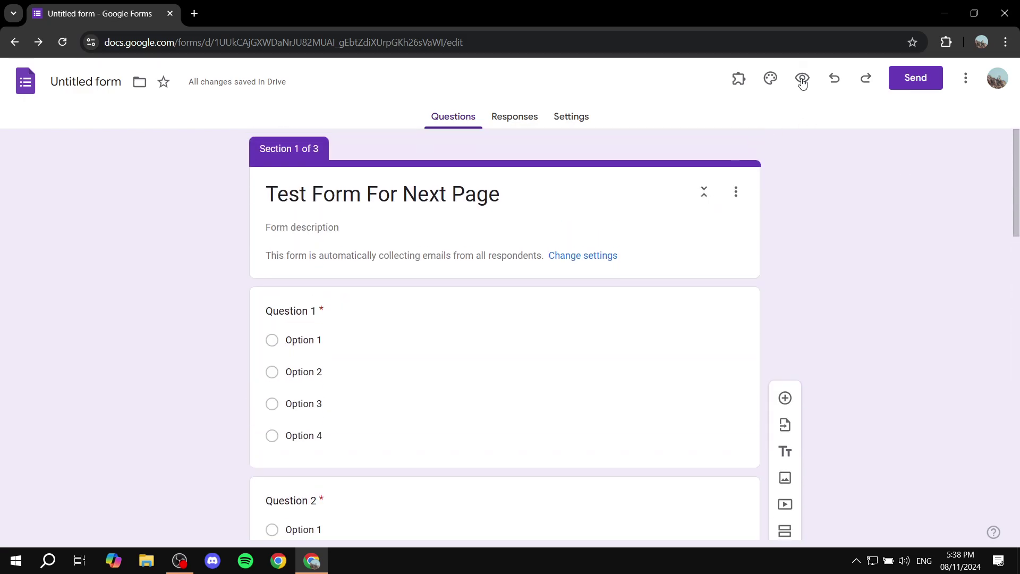
left_click(802, 80)
scroll(504, 298, "down", 4)
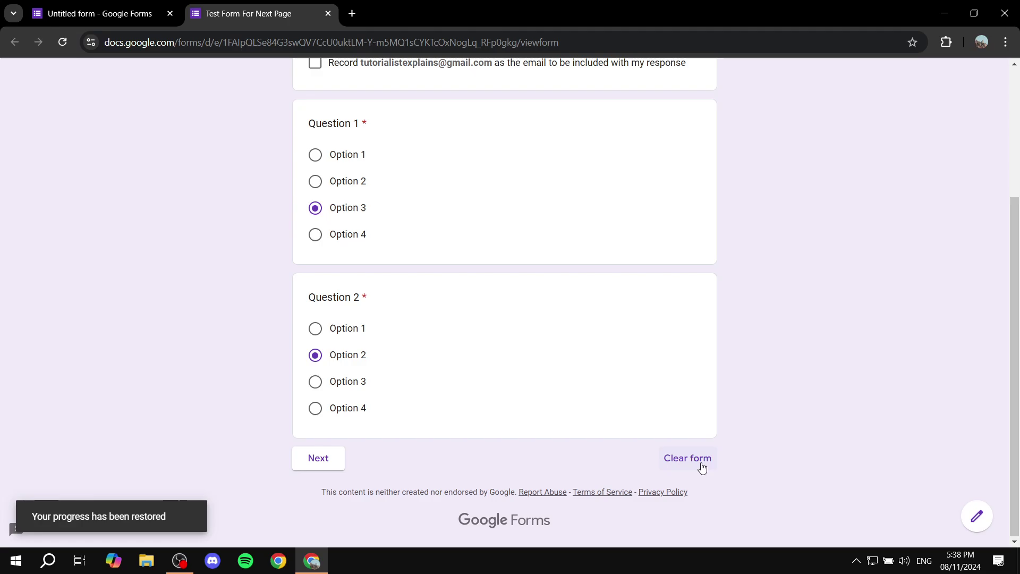
scroll(377, 398, "up", 4)
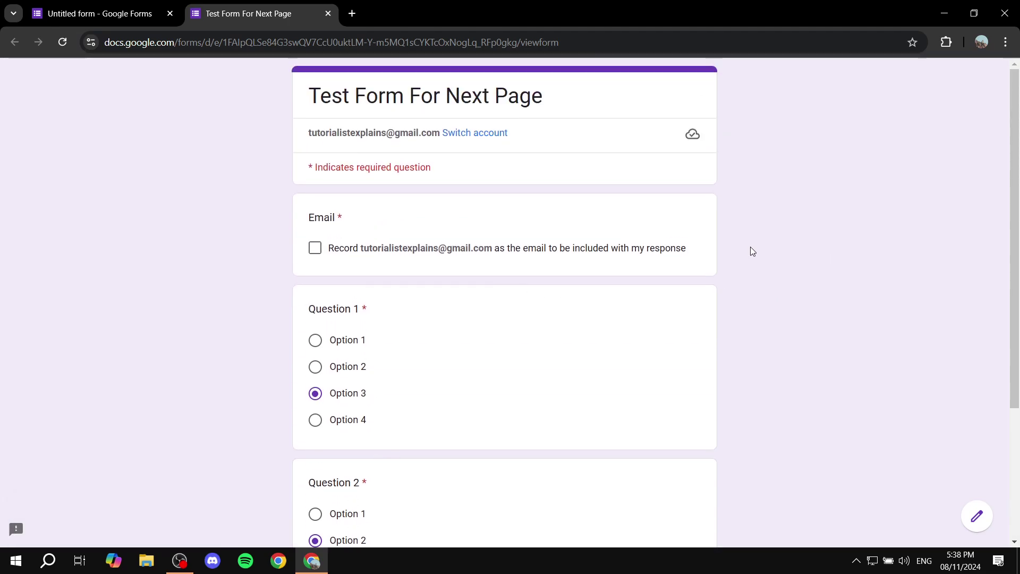
left_click(328, 13)
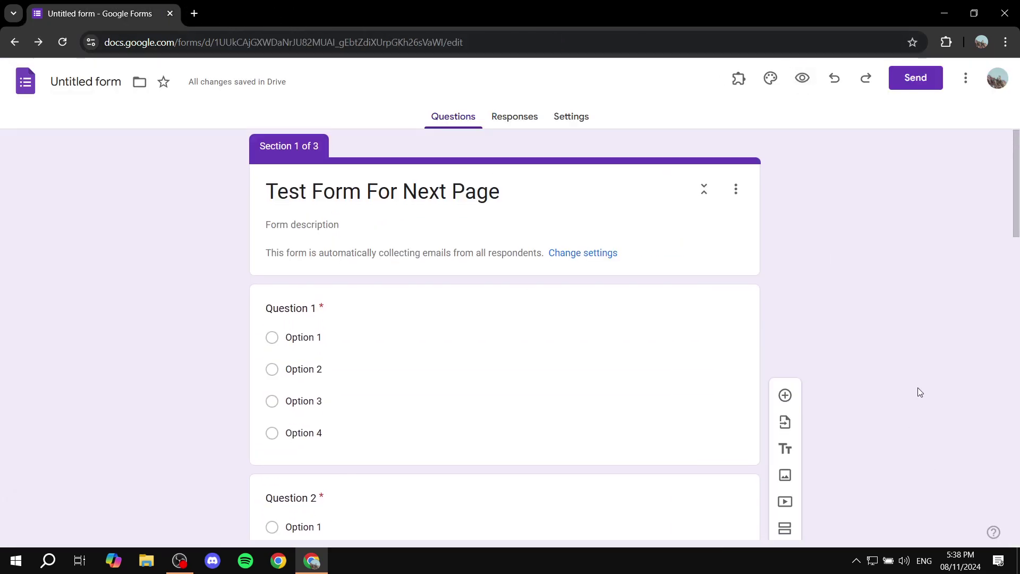
scroll(919, 393, "down", 5)
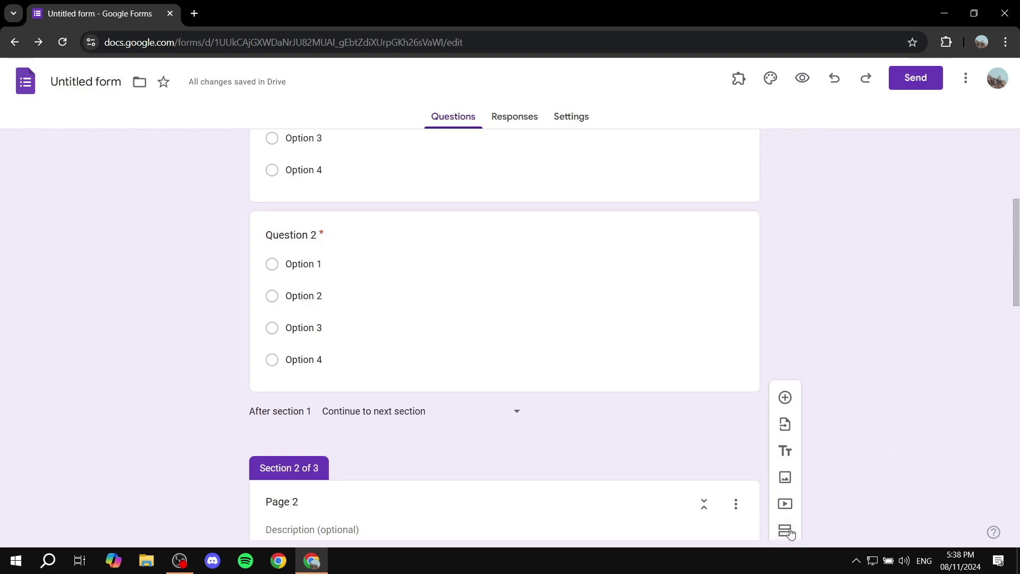